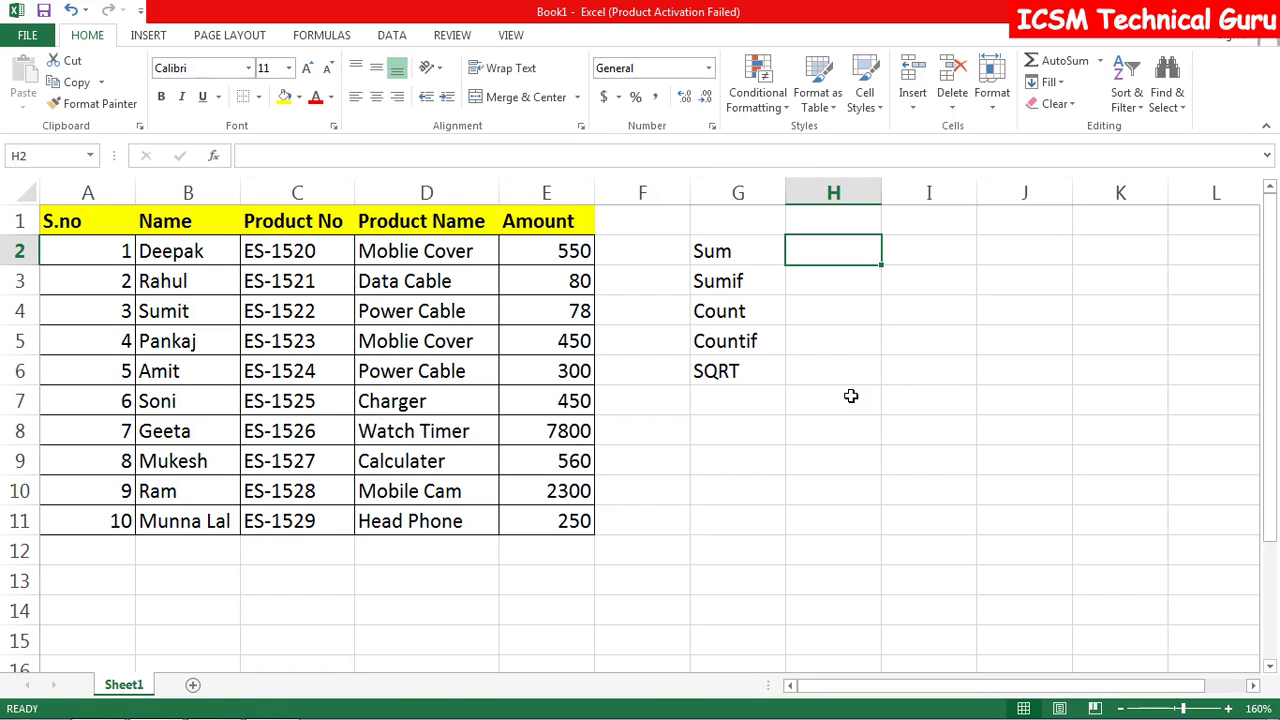
- Narrow column A to fit its serial numbers, leaving H2 ready for the Sum result
click(814, 428)
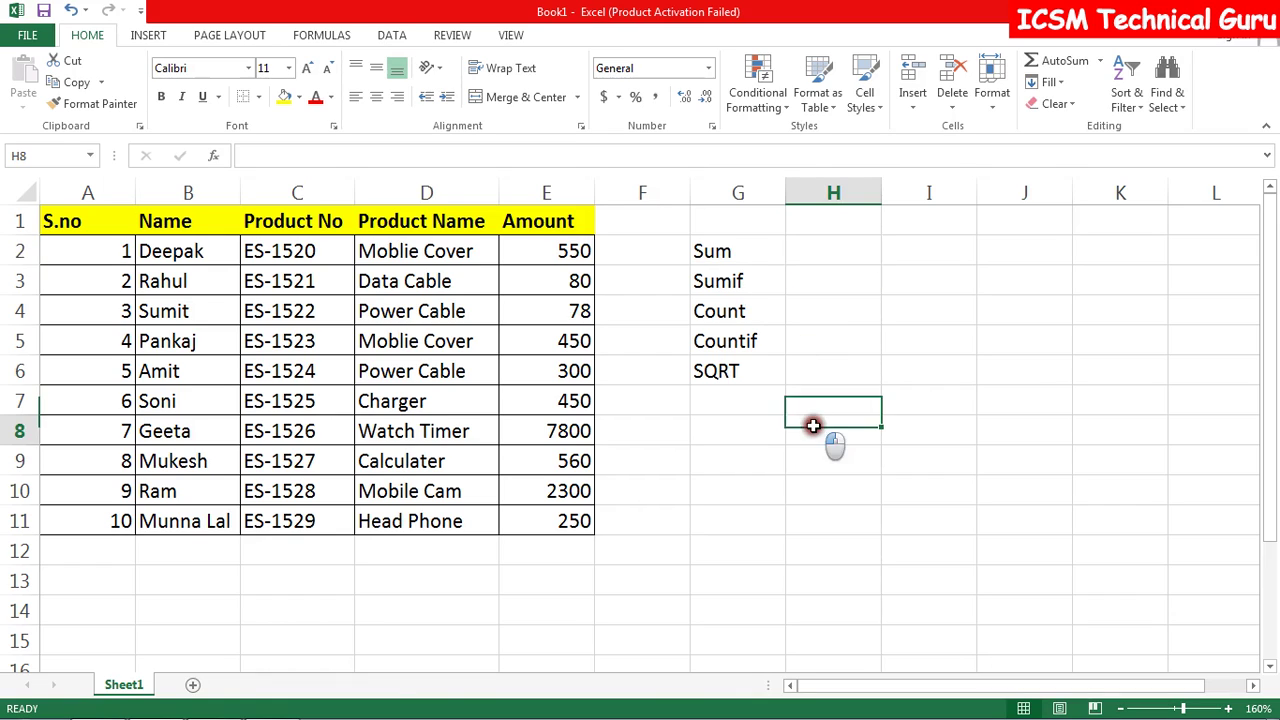
click(829, 260)
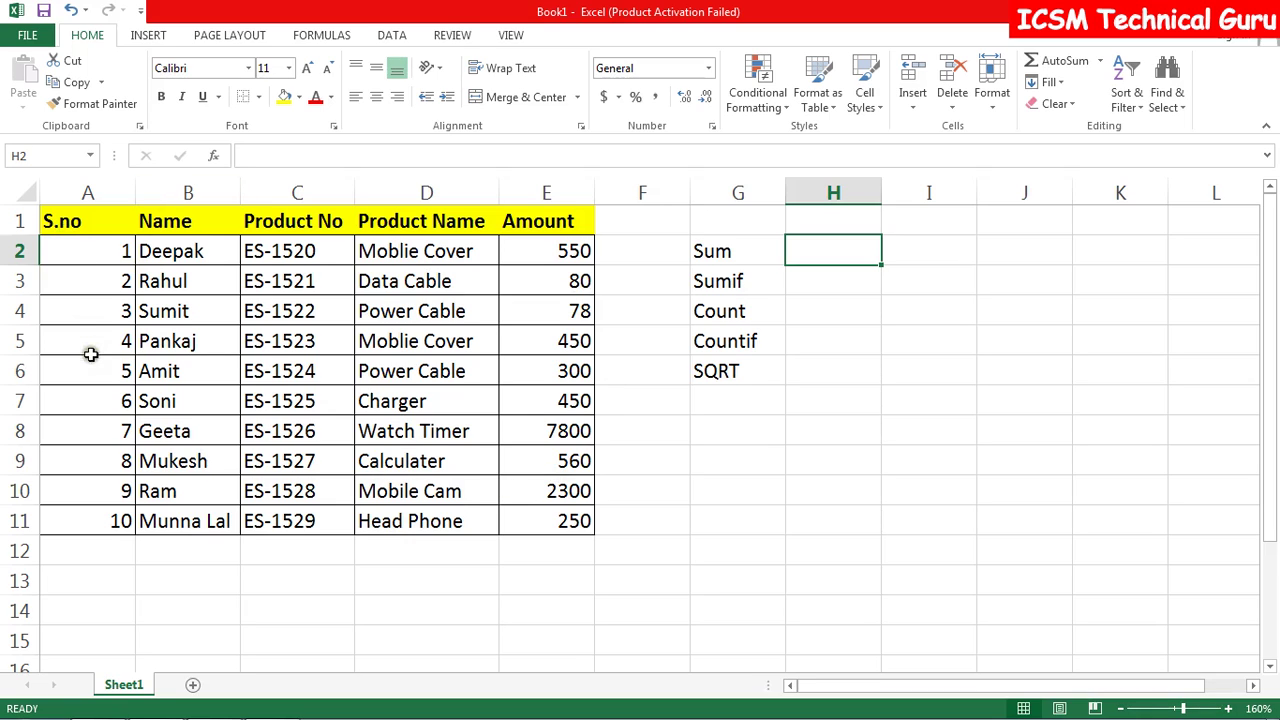
drag(133, 190, 95, 190)
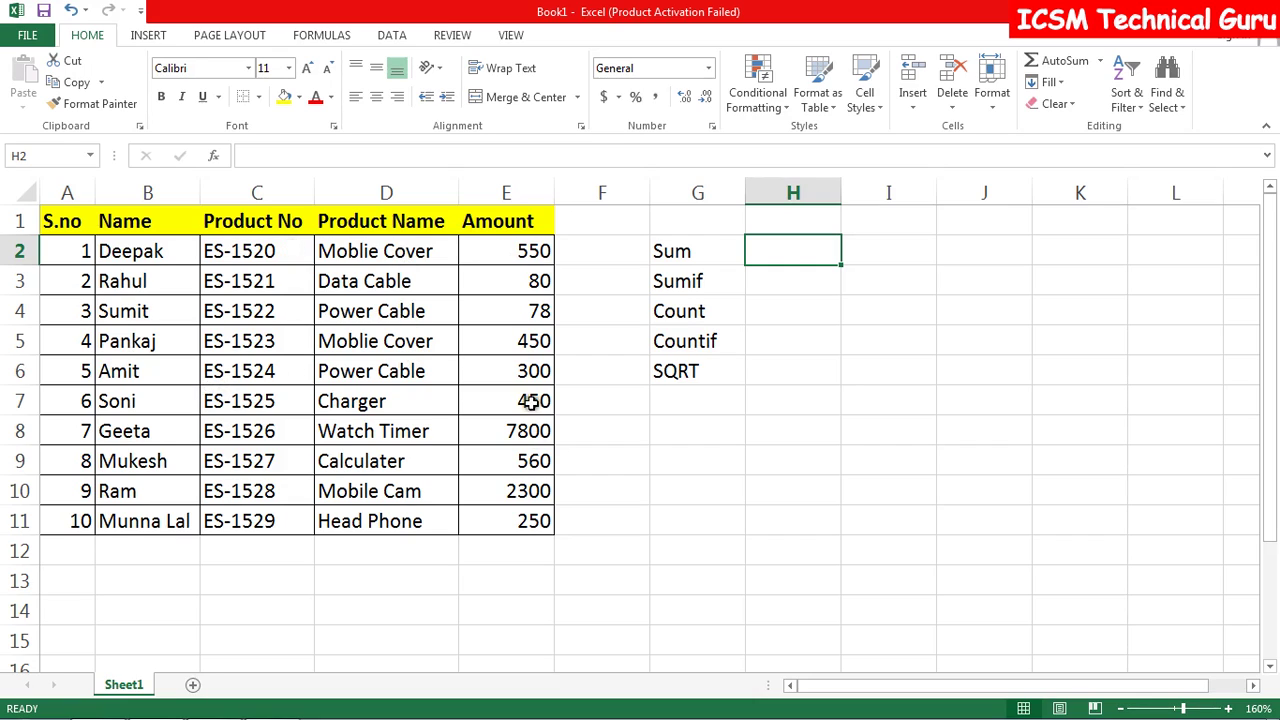
click(760, 427)
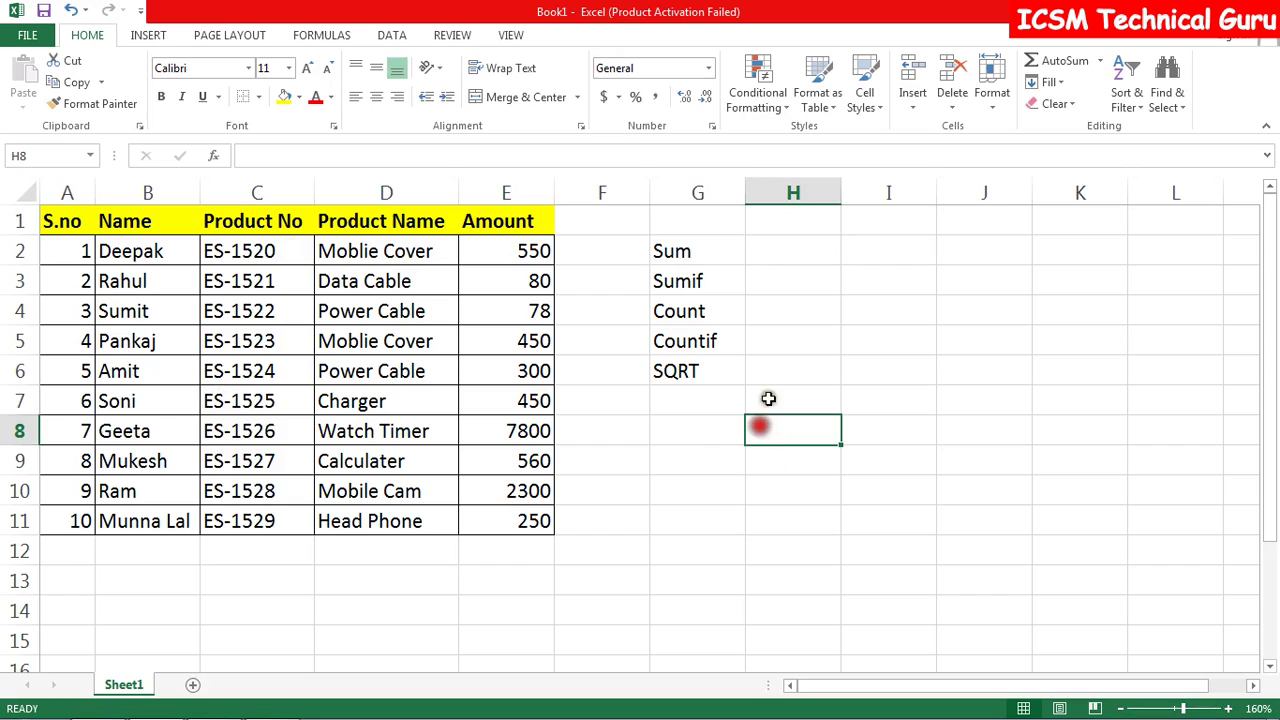
click(777, 250)
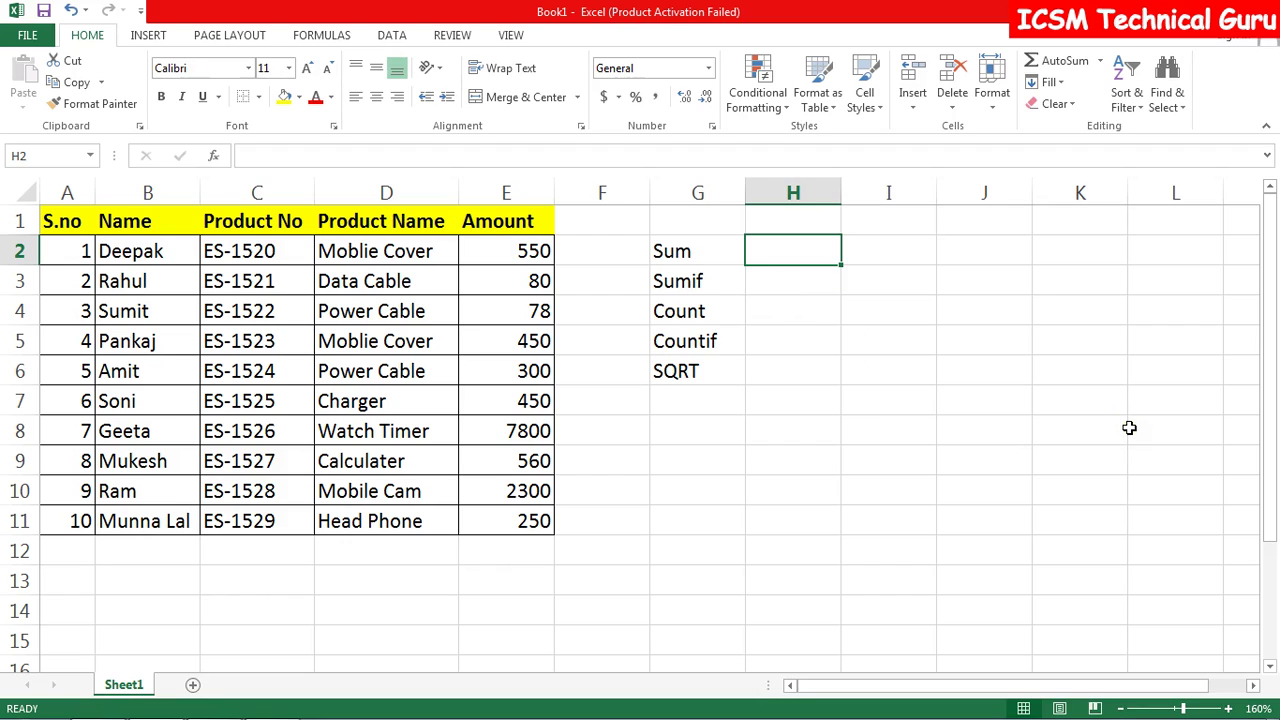
- Enter =SUM(E2:E11) in H2 to total the ten amounts, giving 12818
text(=)
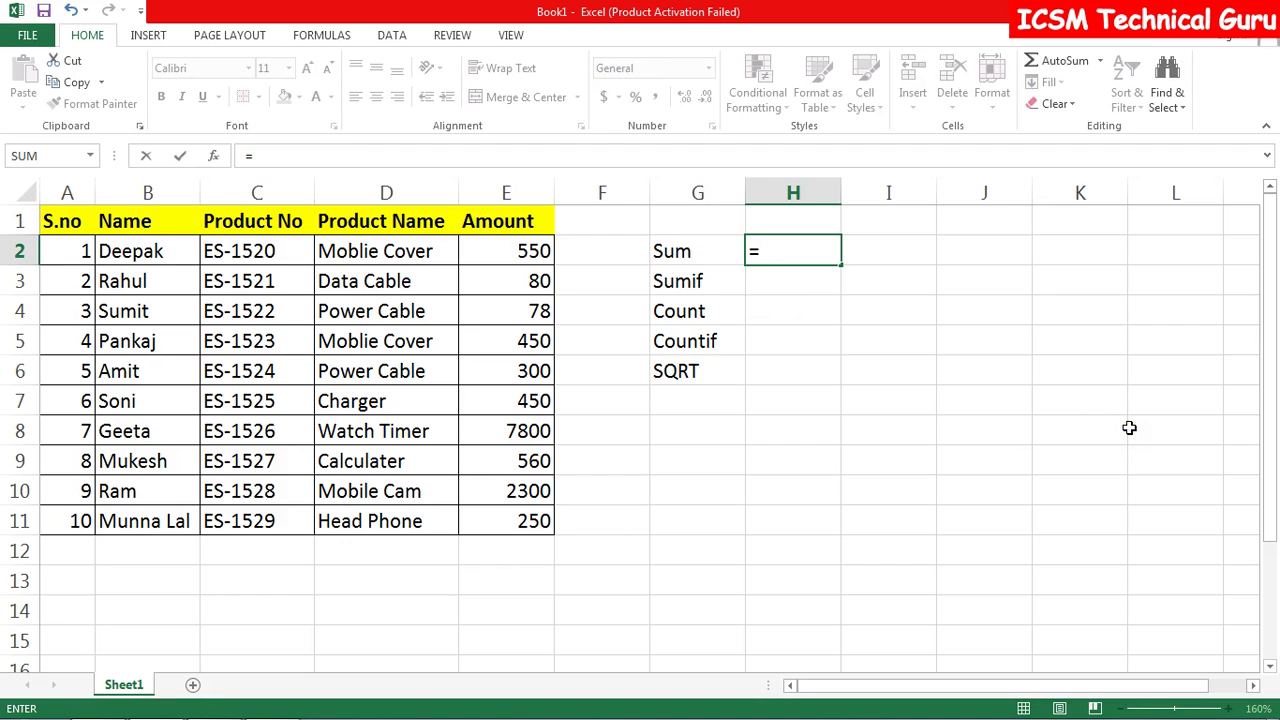
text(sum)
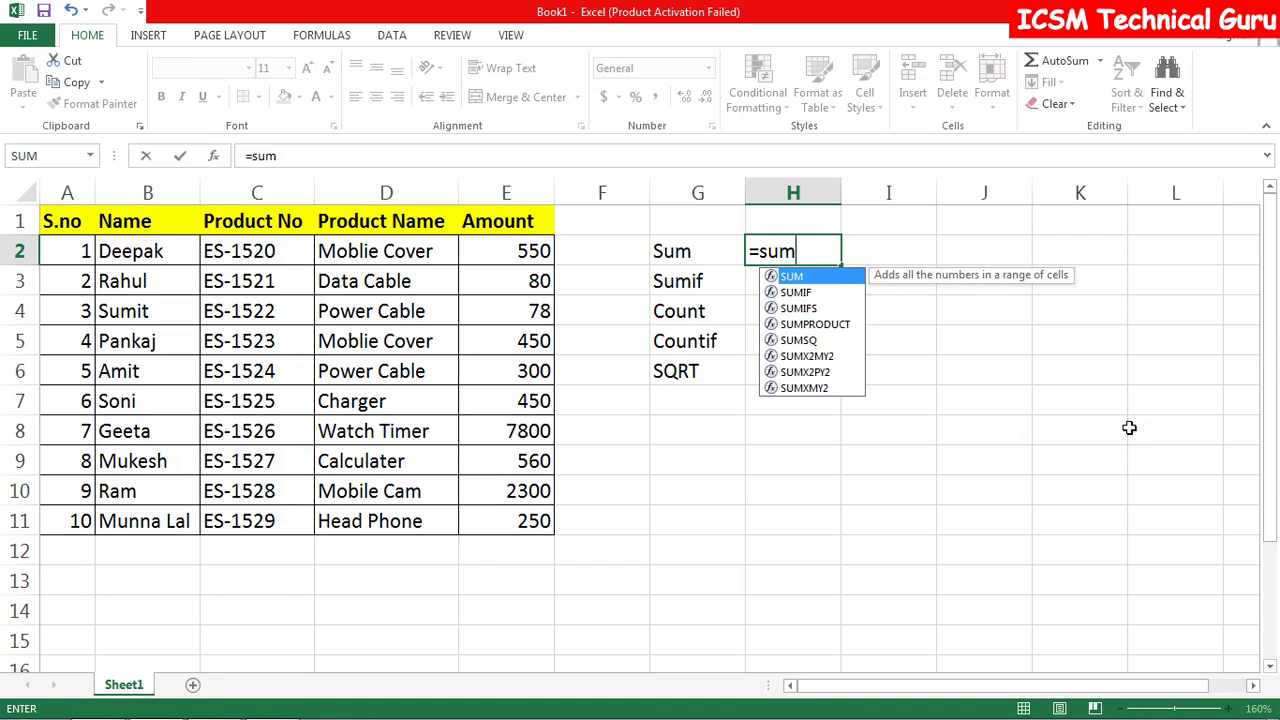
text(()
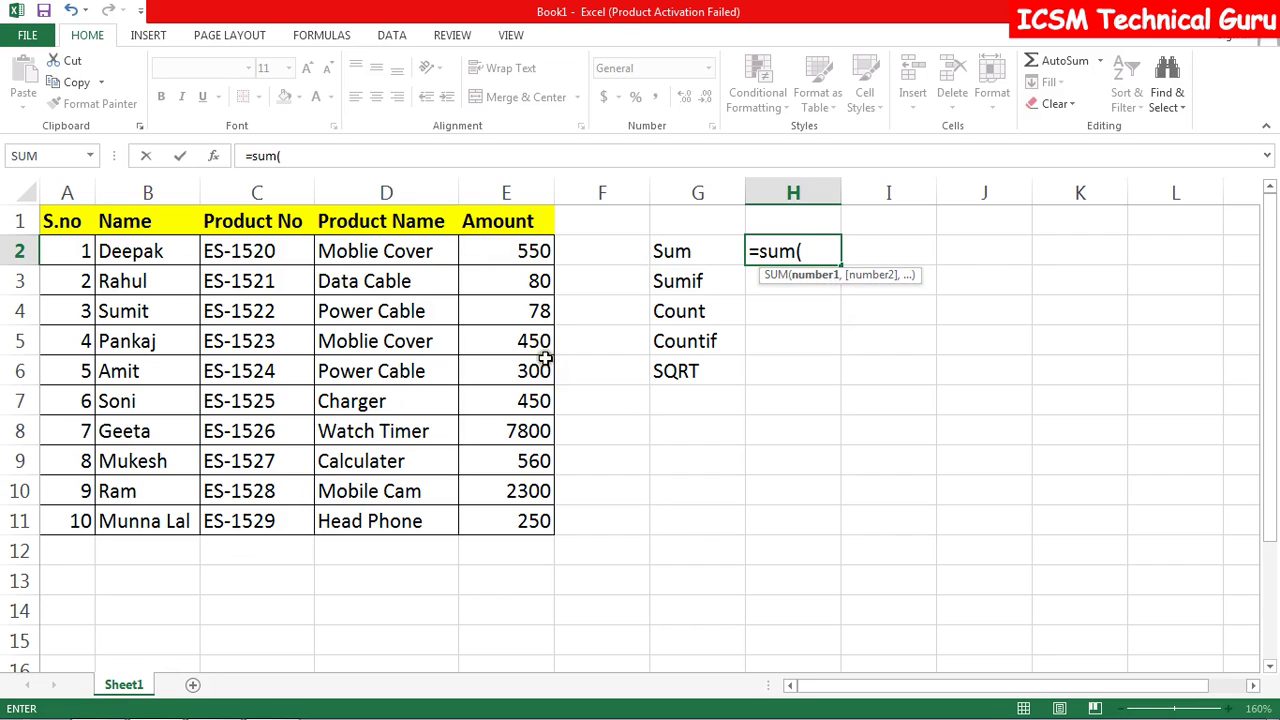
click(514, 256)
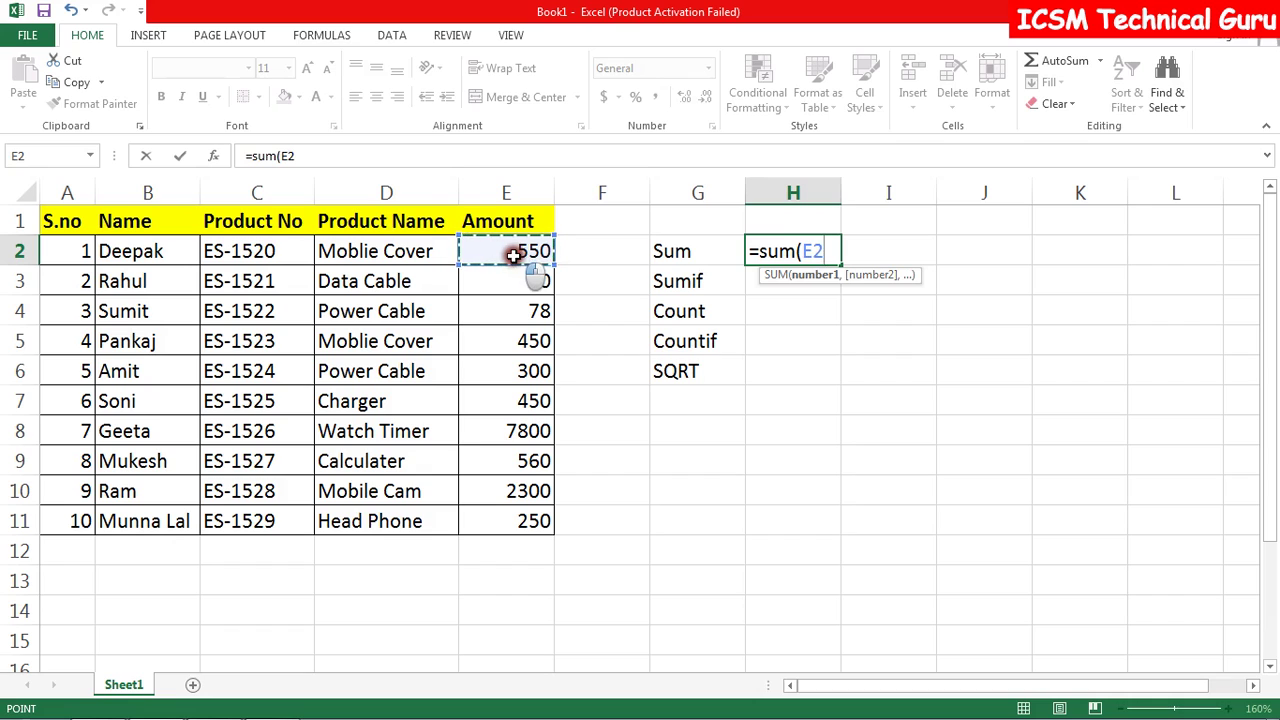
drag(514, 256, 519, 522)
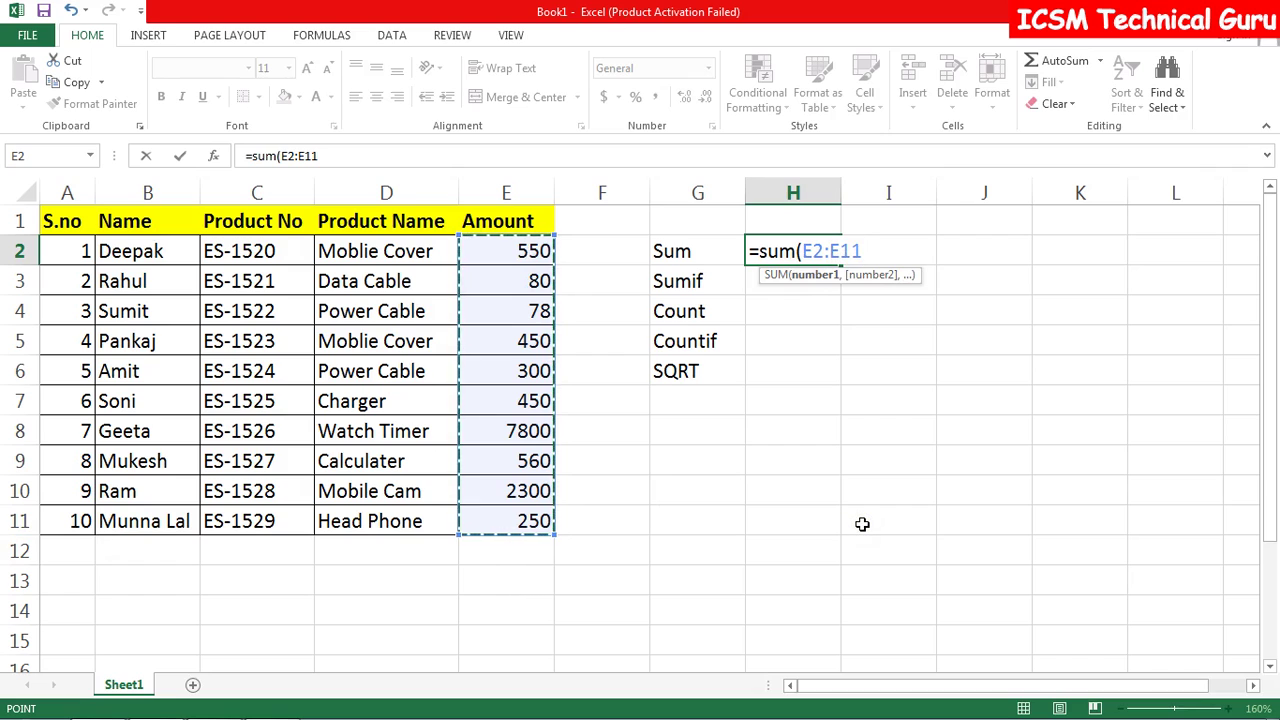
text())
key(Return)
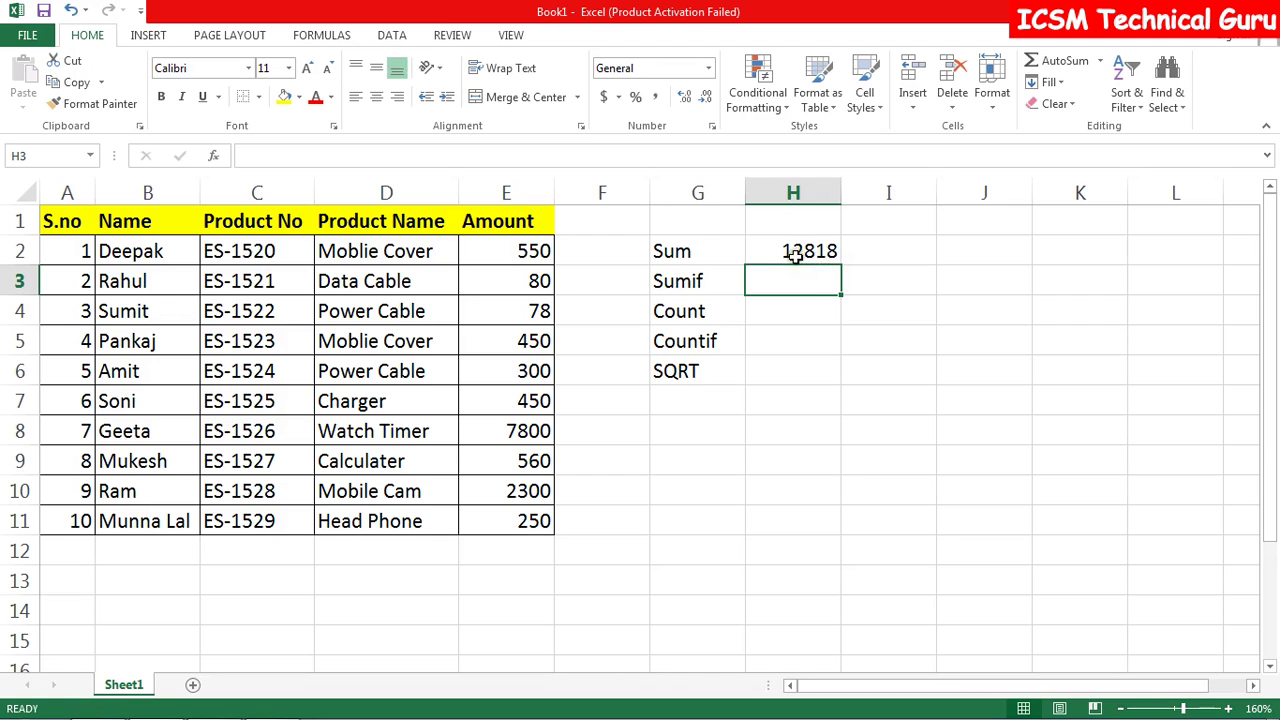
- Change the Data Cable amount in E3 to 100, raising the Sum to 12838
click(480, 281)
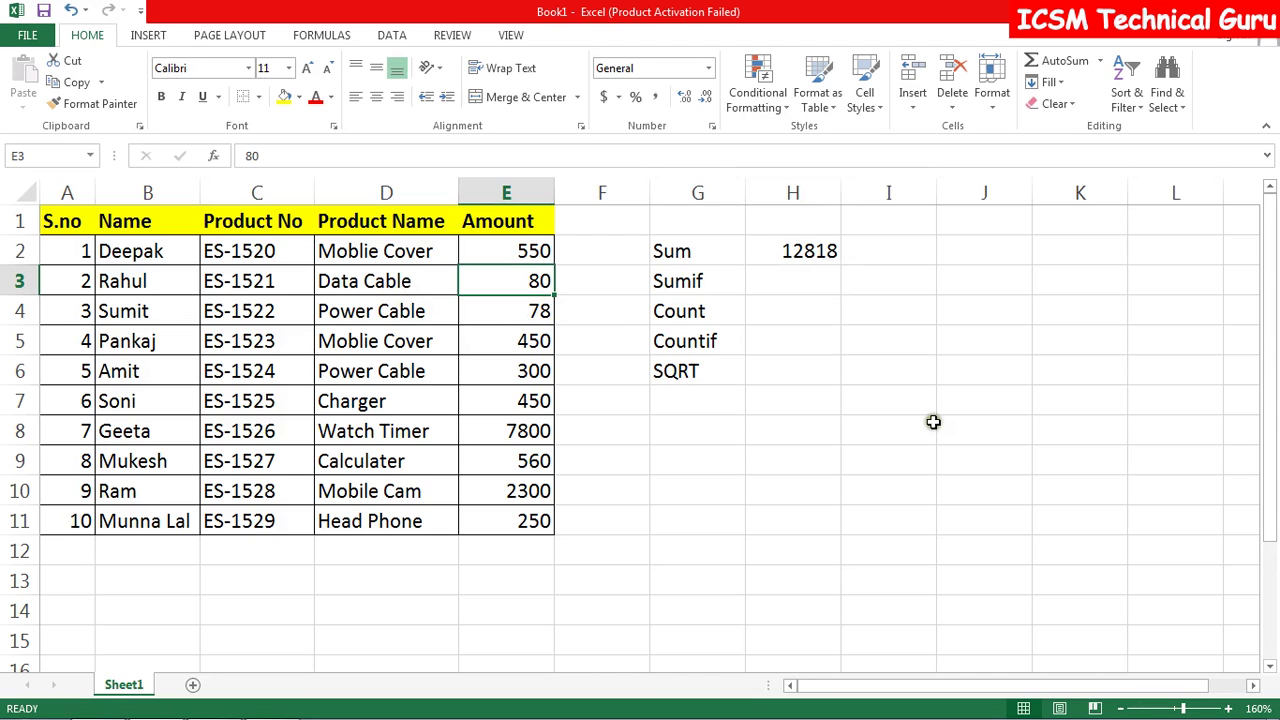
text(10)
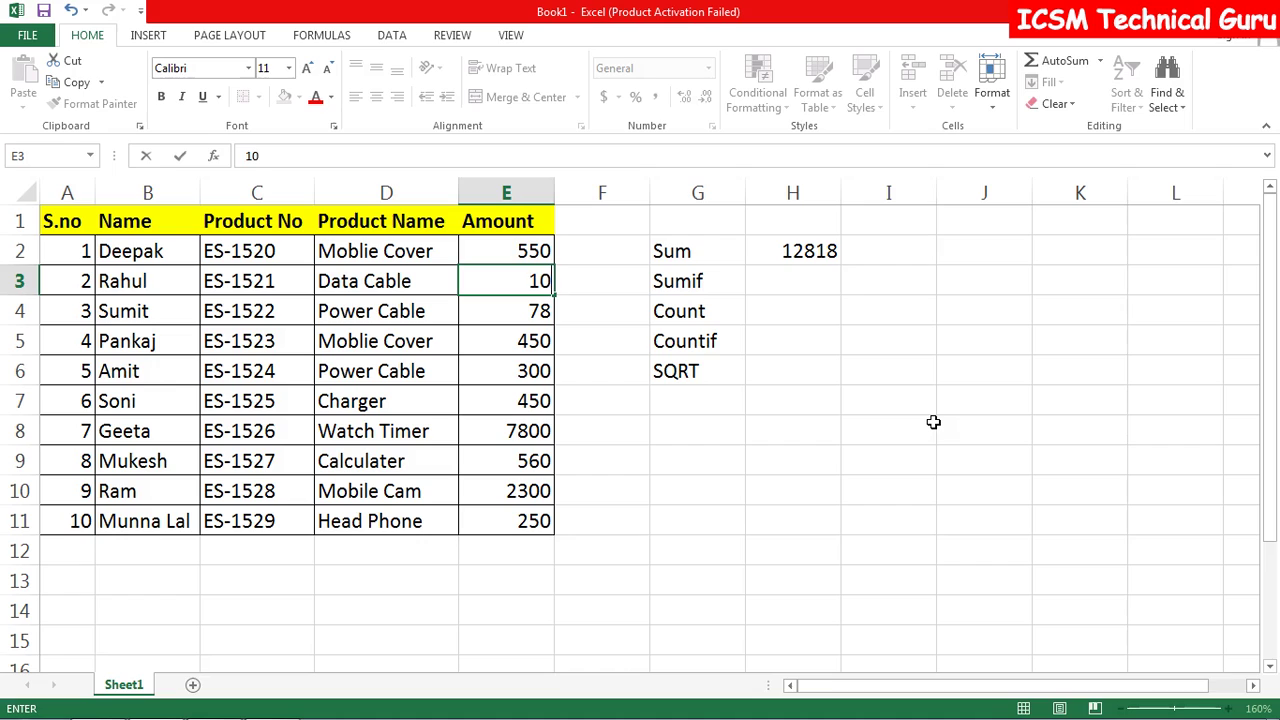
text(0)
key(Return)
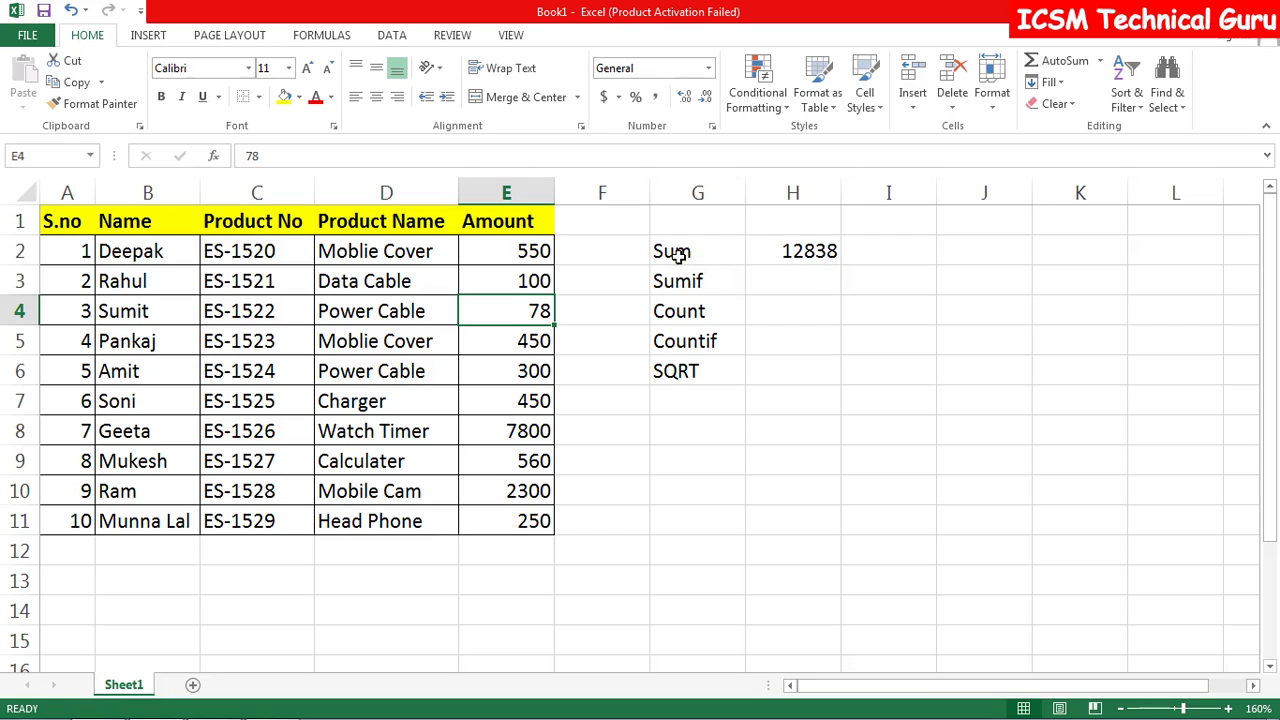
click(768, 283)
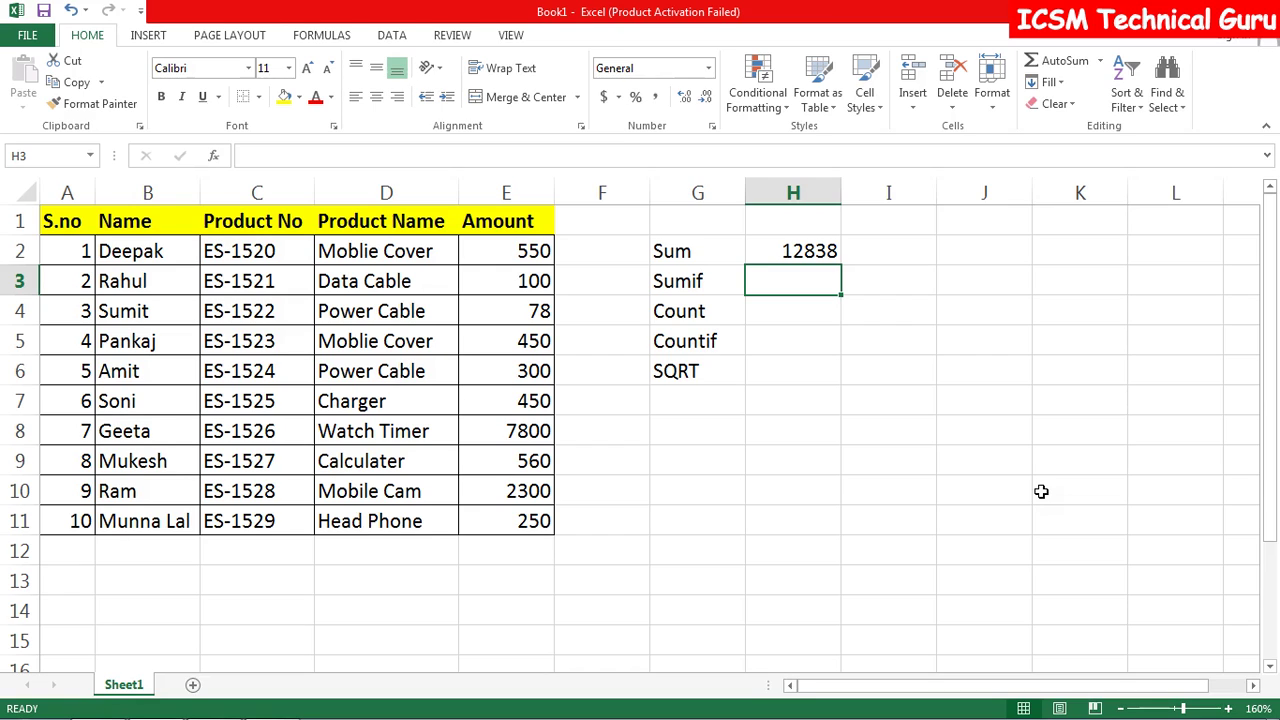
- Enter =SUMIF(D2:D11,D2,E2:E11) in H3 to total Moblie Cover amounts, giving 1000
text(=)
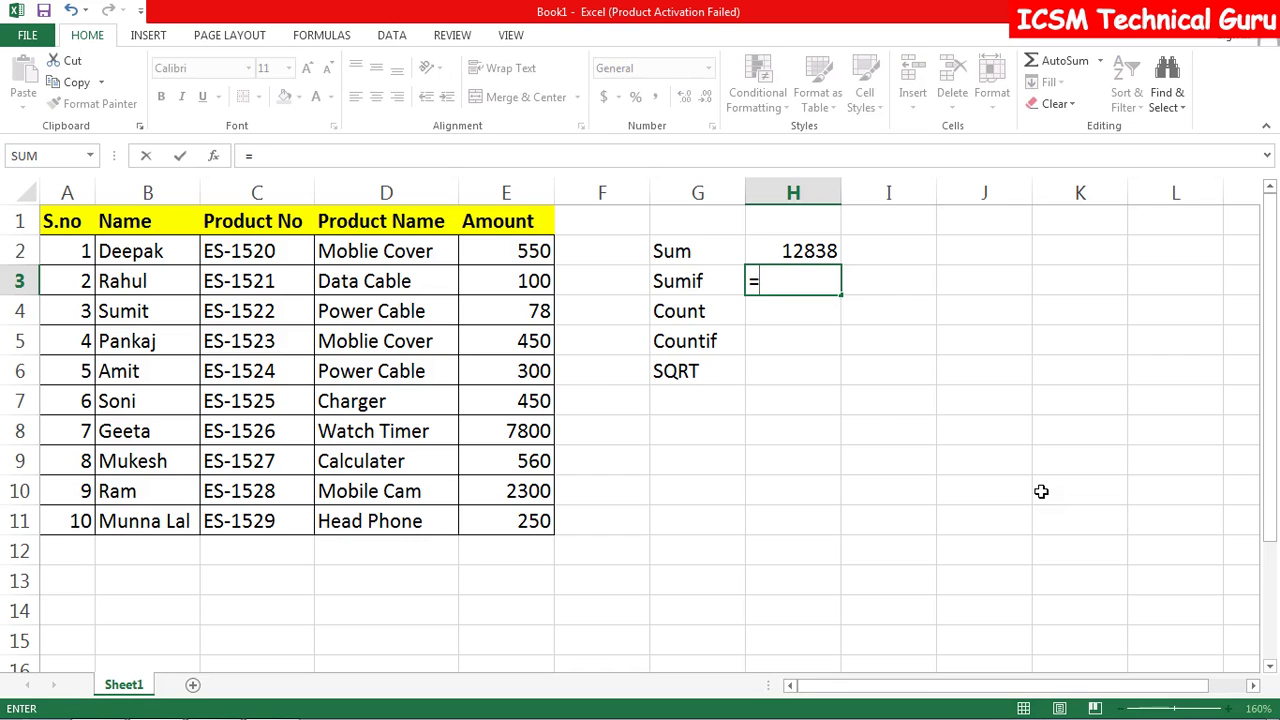
text(sumif)
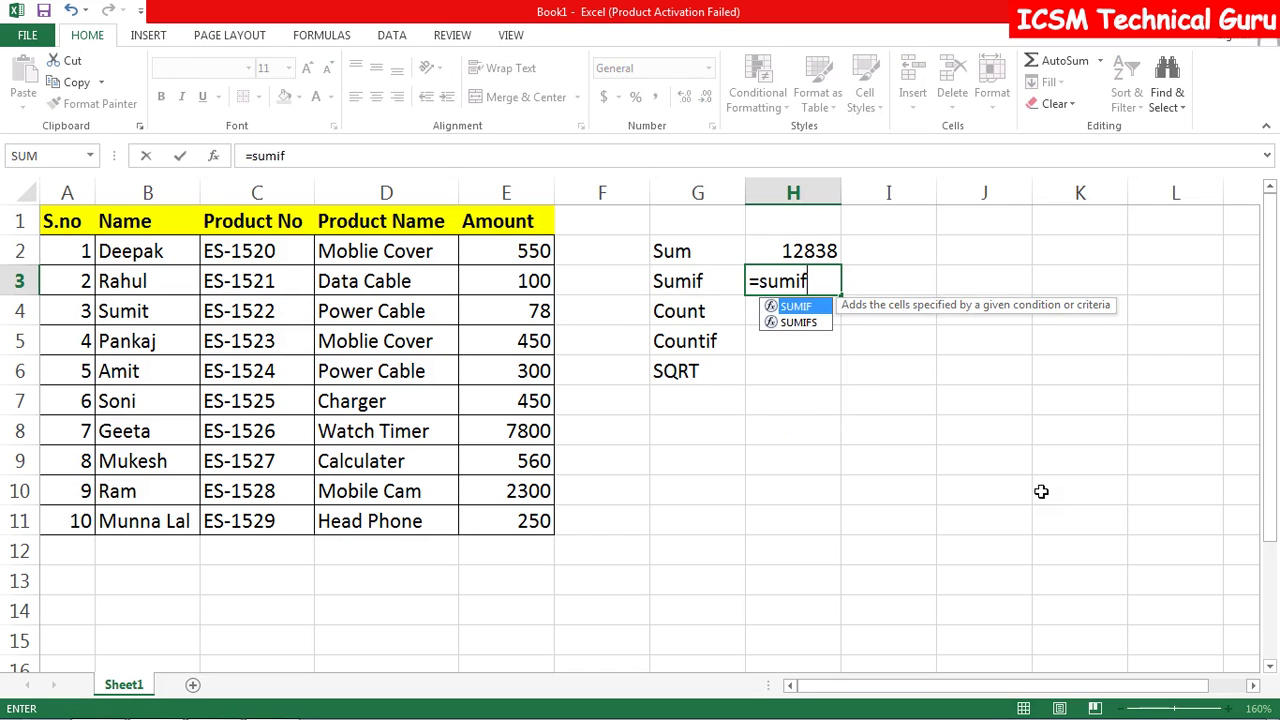
text(()
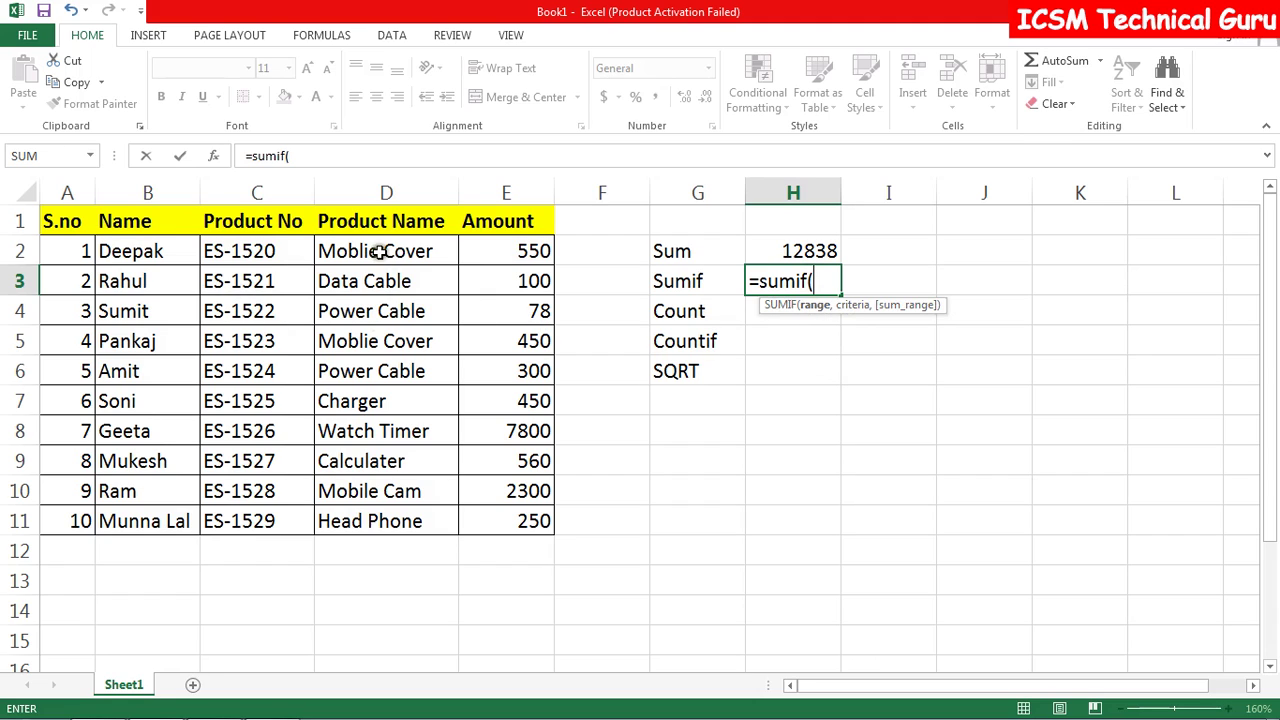
drag(378, 250, 370, 521)
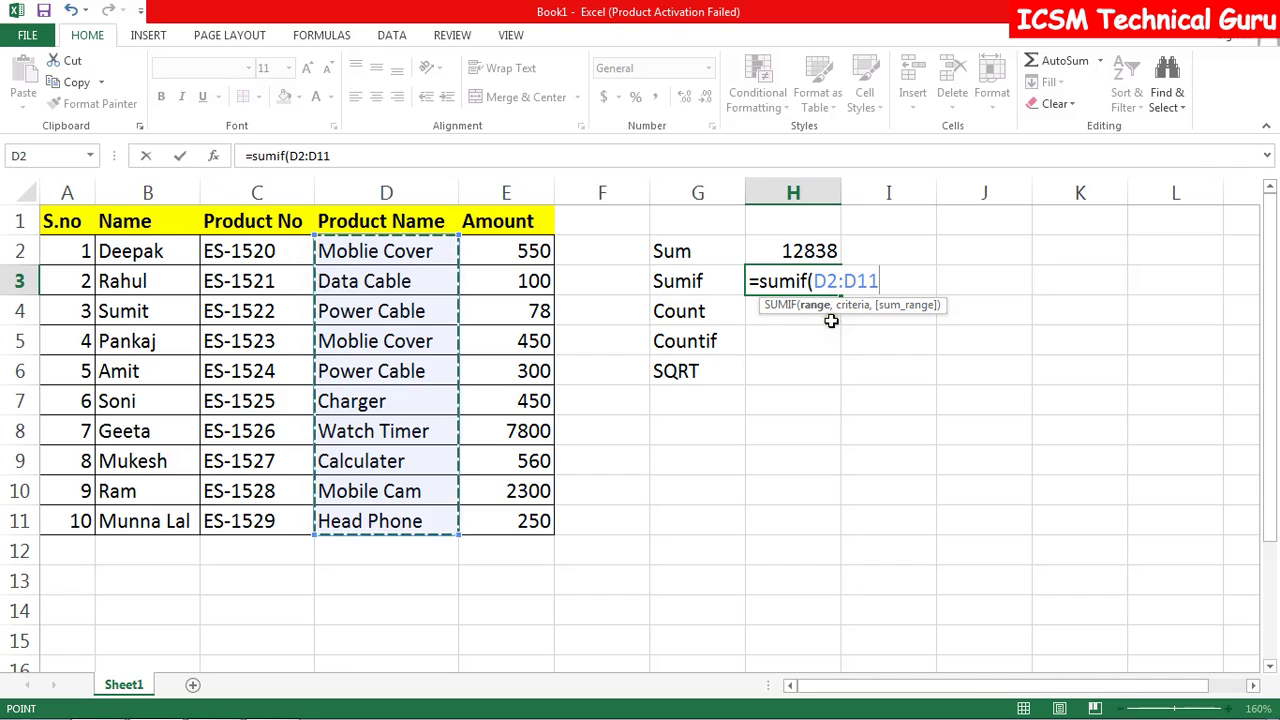
text(,)
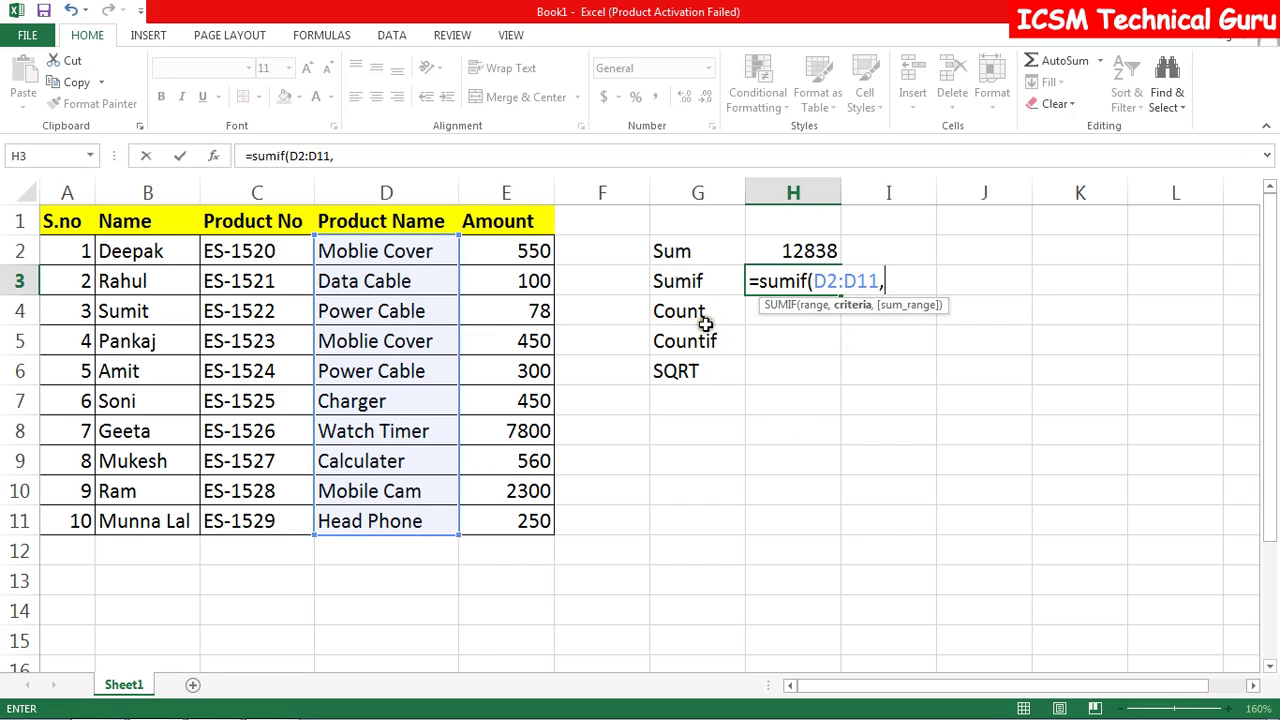
click(389, 256)
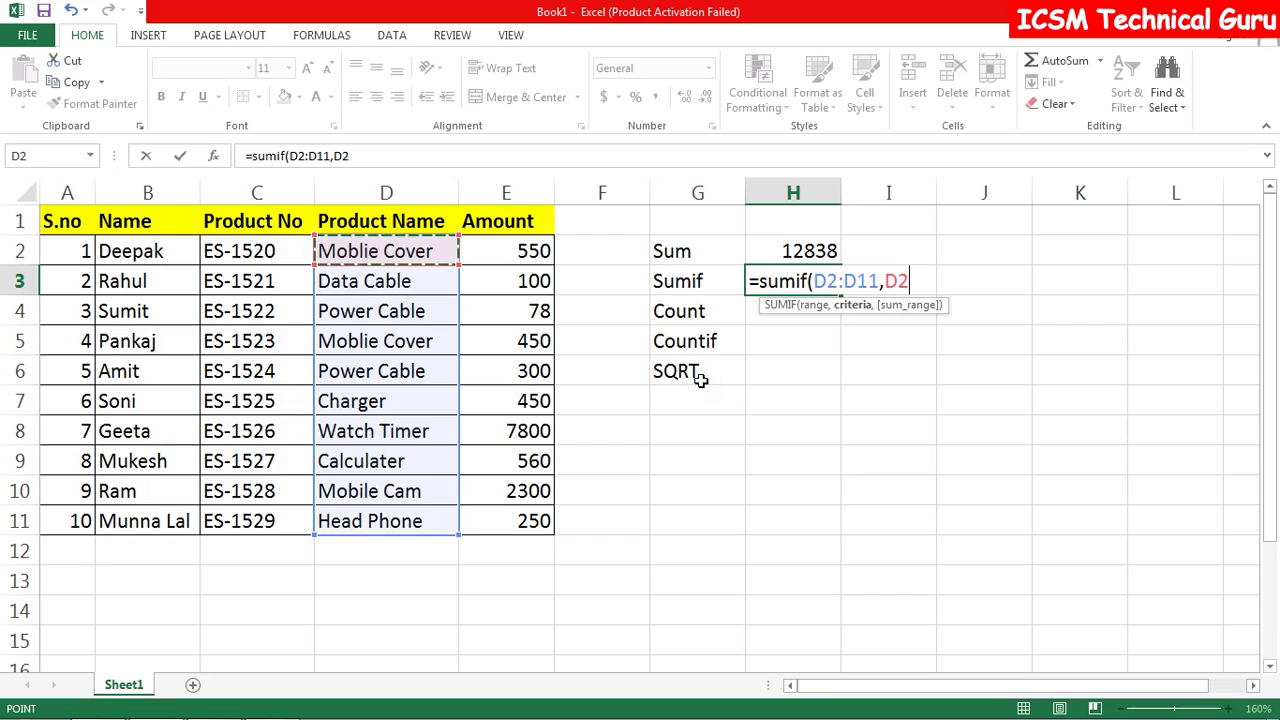
text(,)
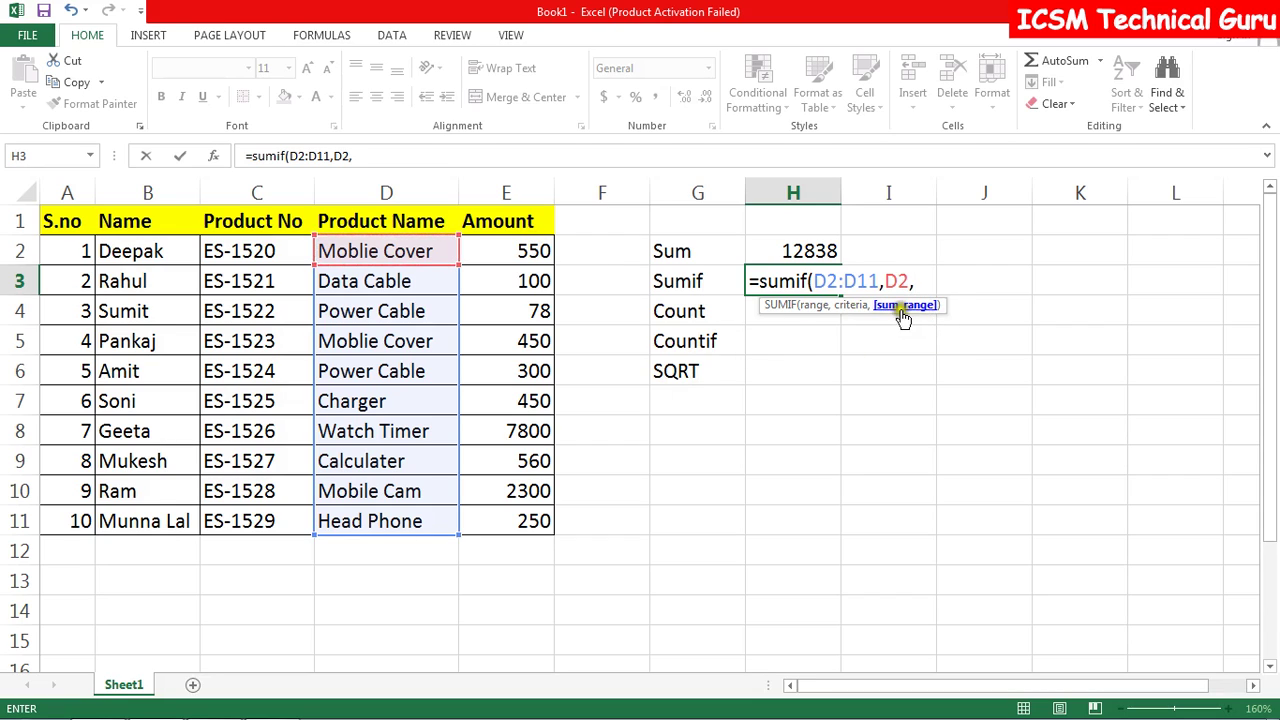
drag(530, 250, 534, 518)
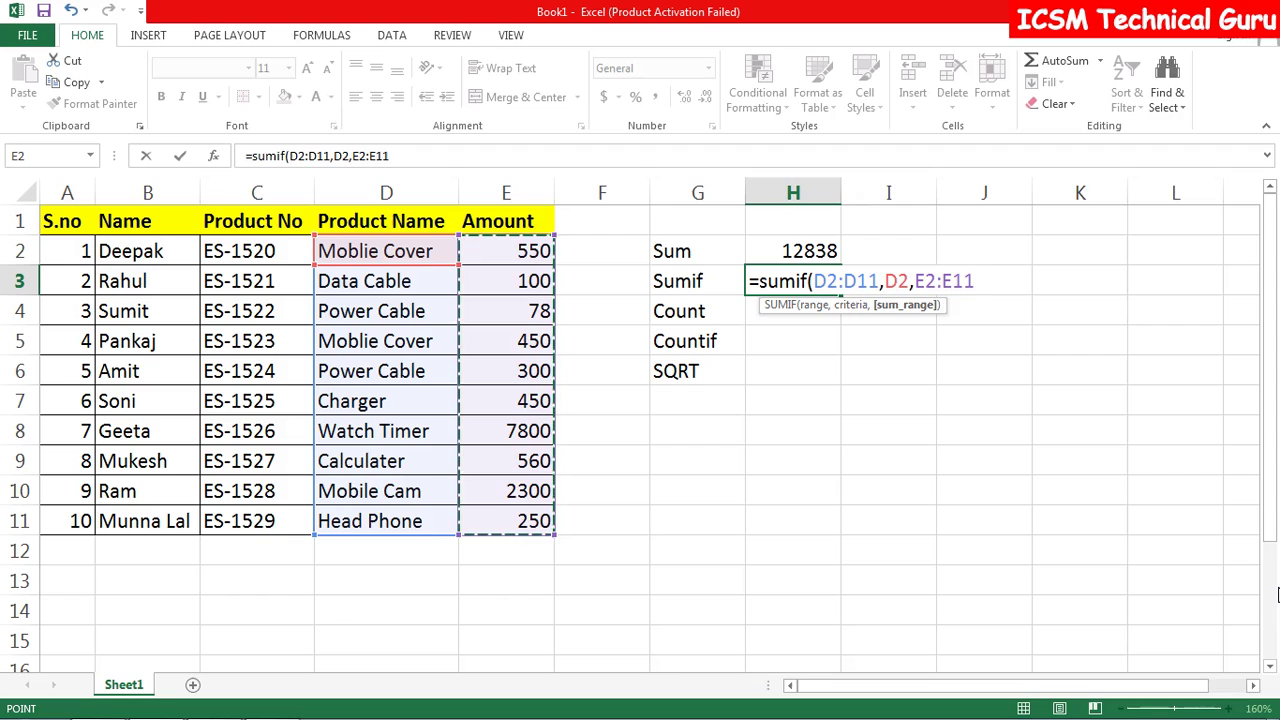
text())
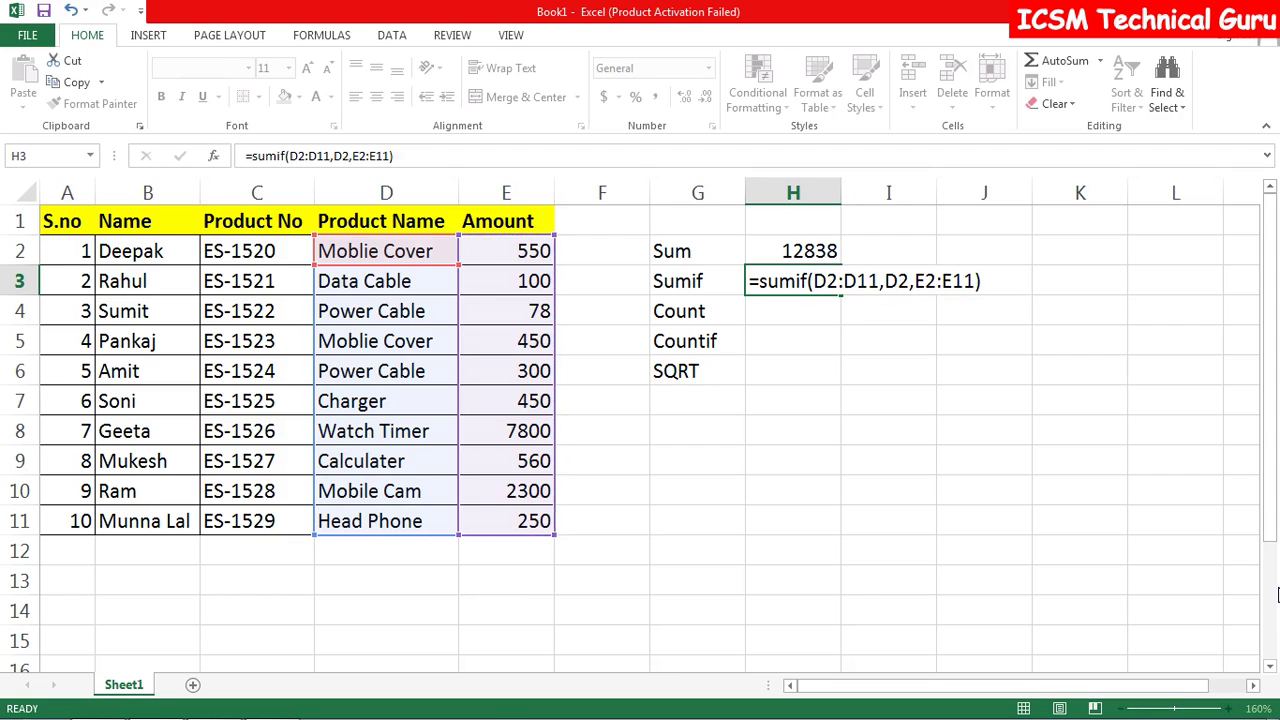
key(Return)
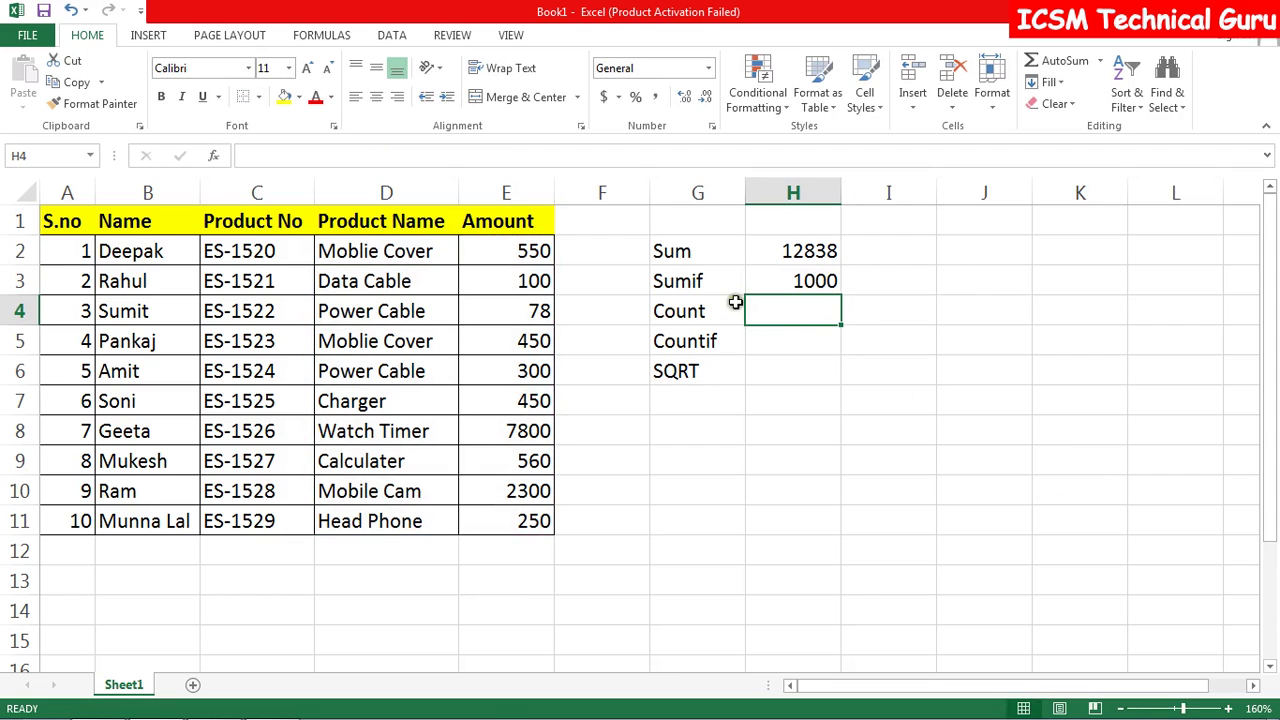
click(775, 288)
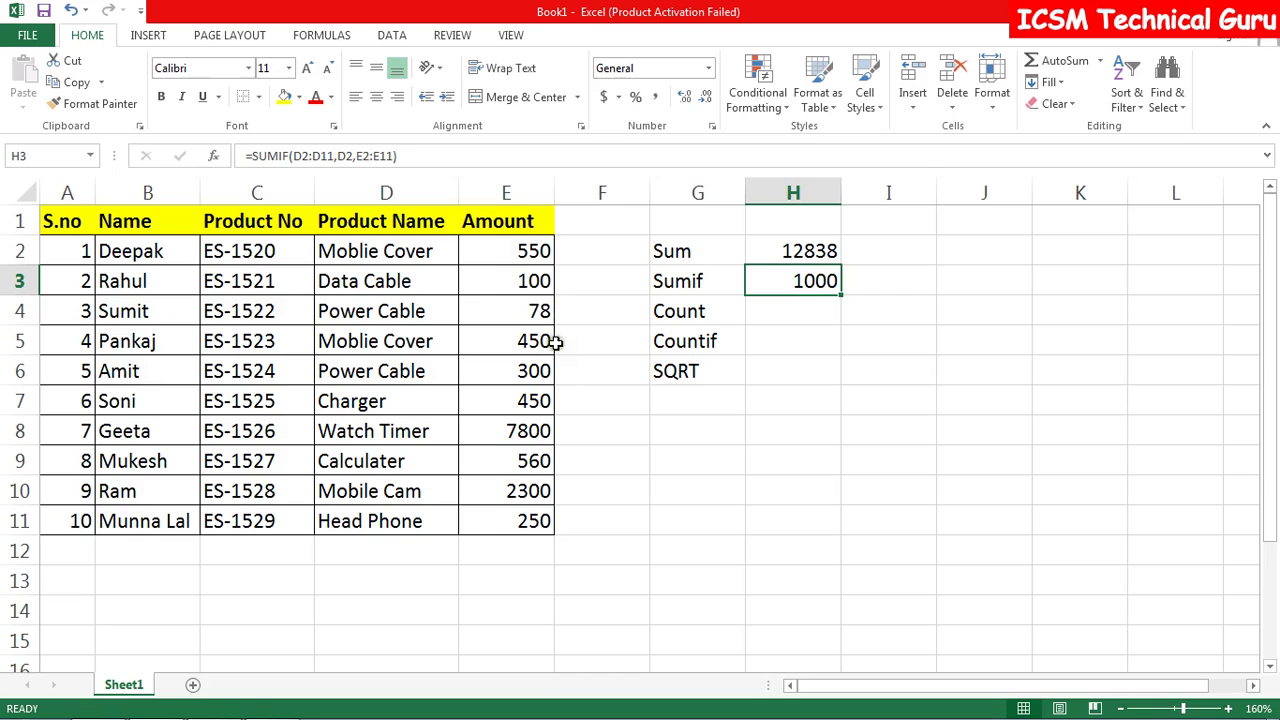
click(789, 315)
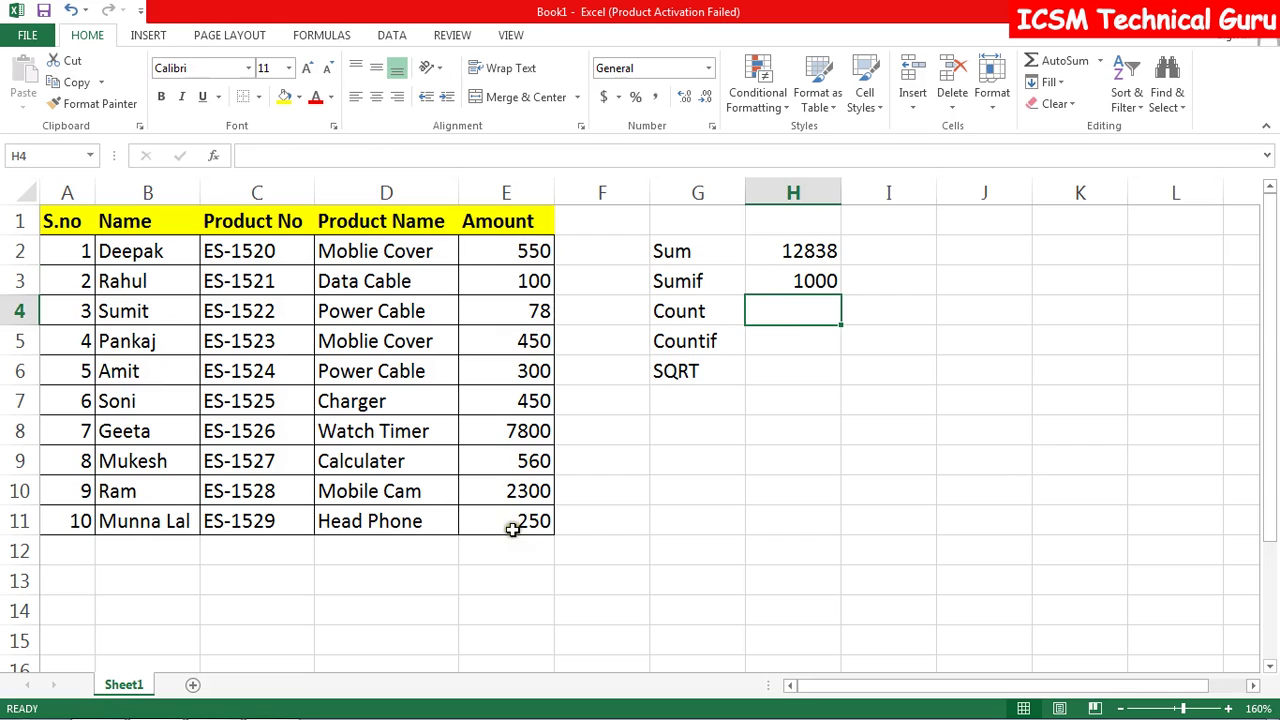
mouse_move(650, 713)
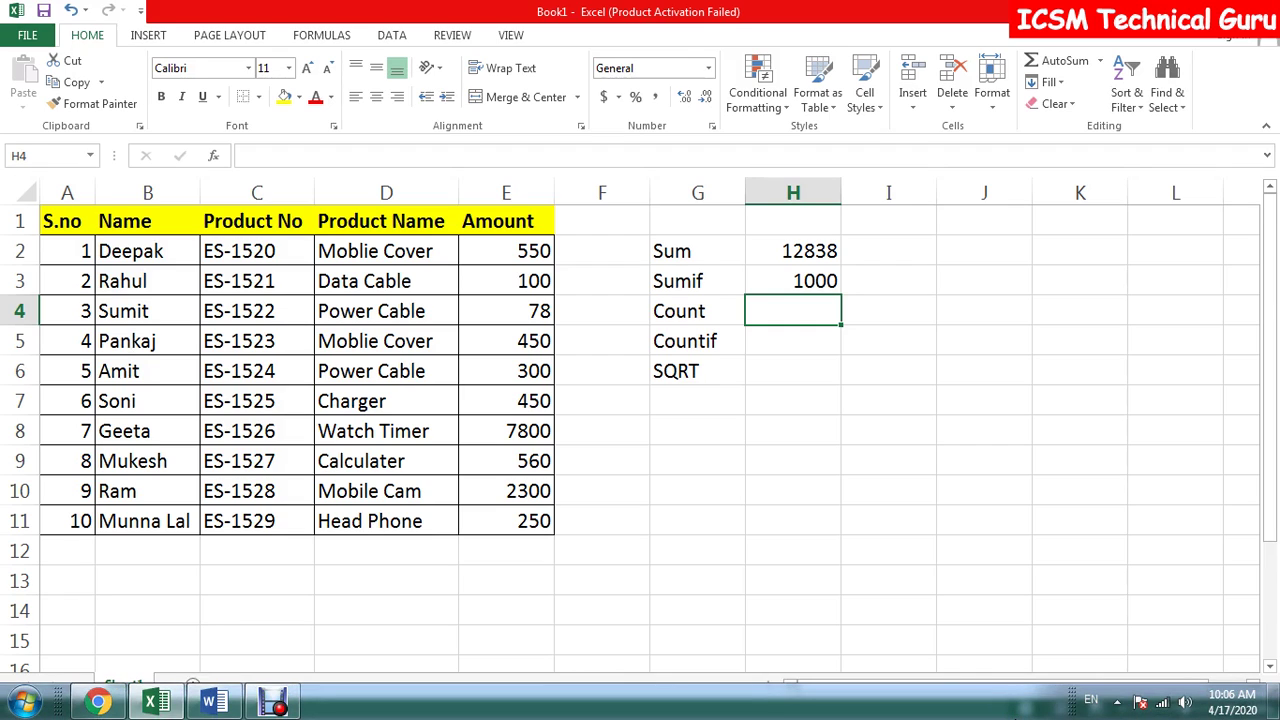
- Enter =COUNT(E2:E11) in H4, returning 10 amounts
text(=count)
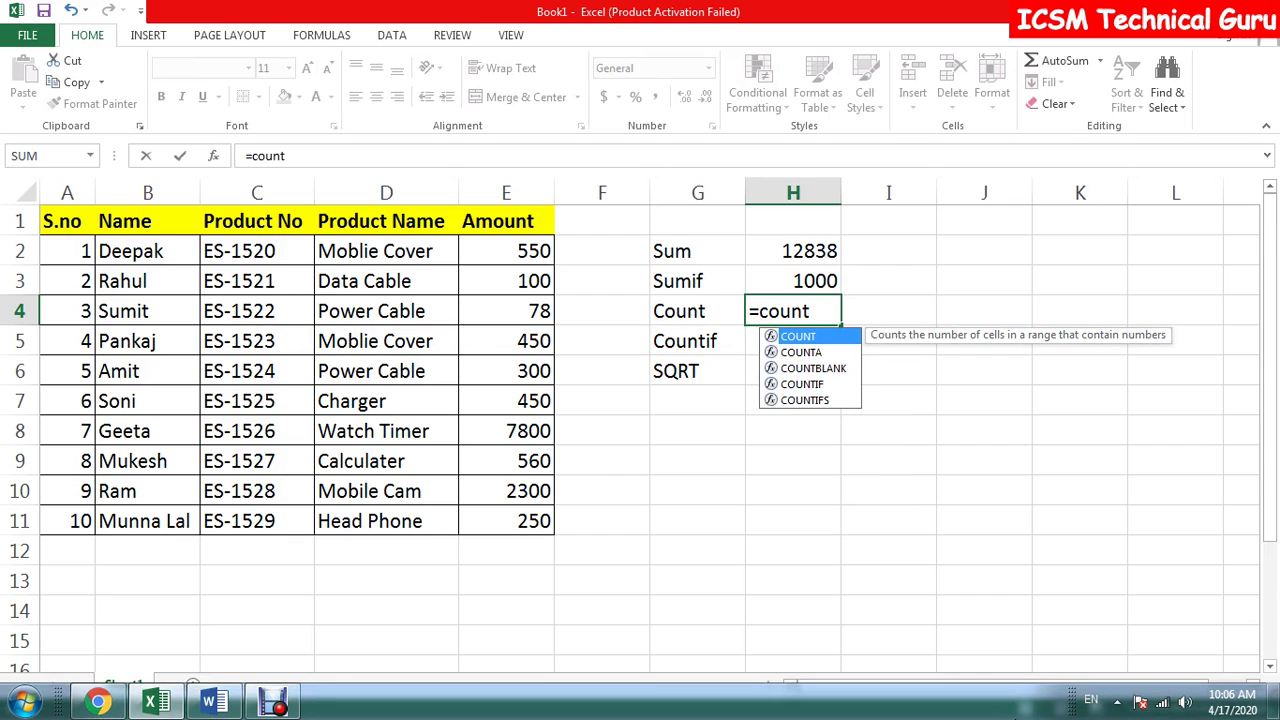
text(()
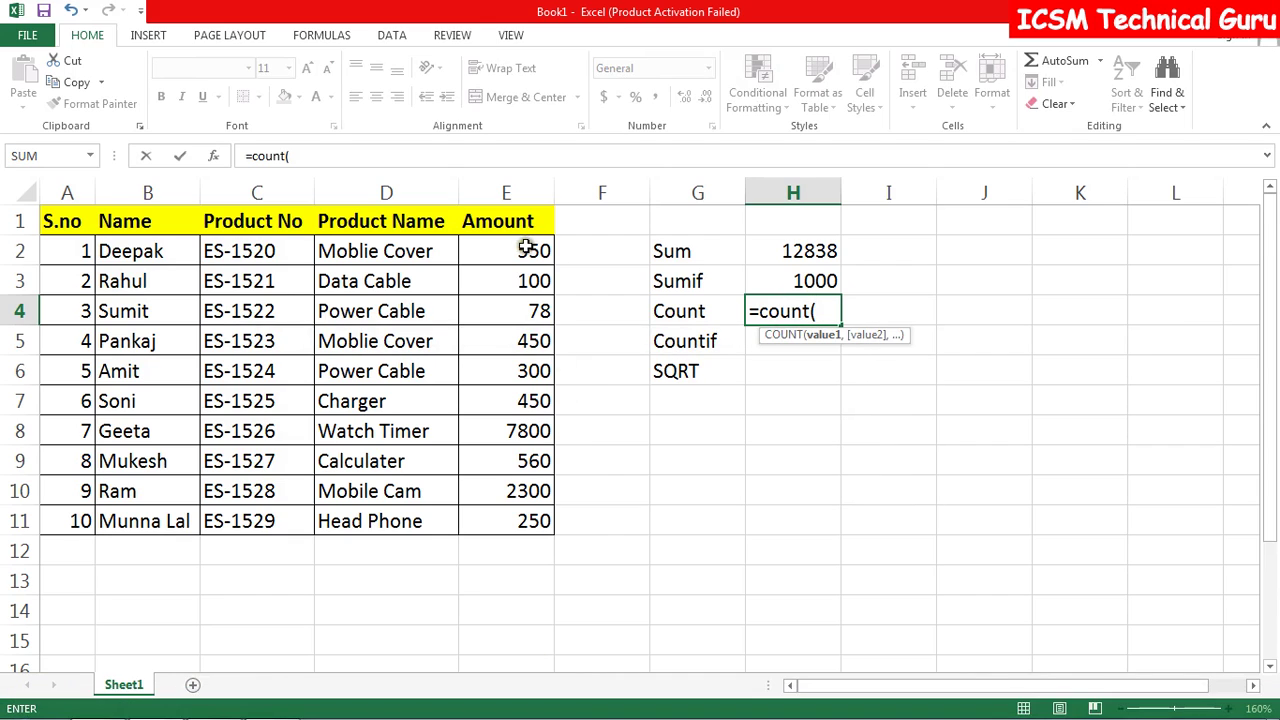
drag(524, 246, 509, 520)
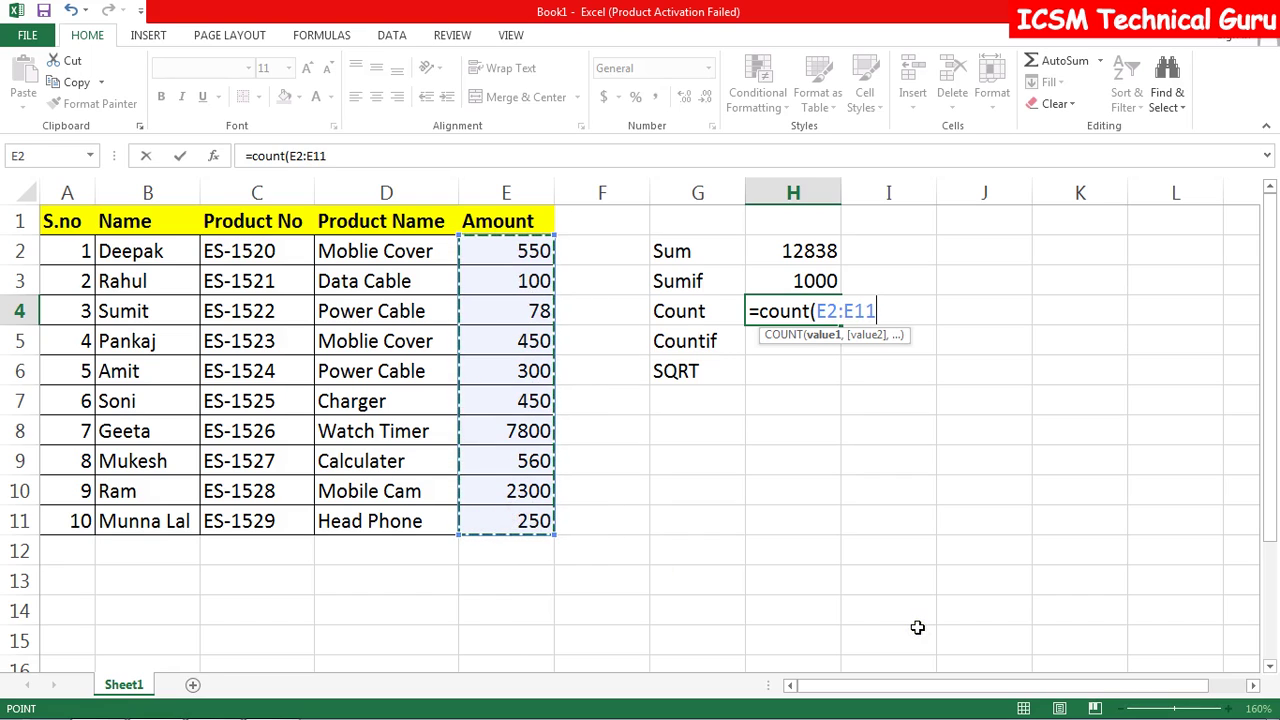
text())
key(Return)
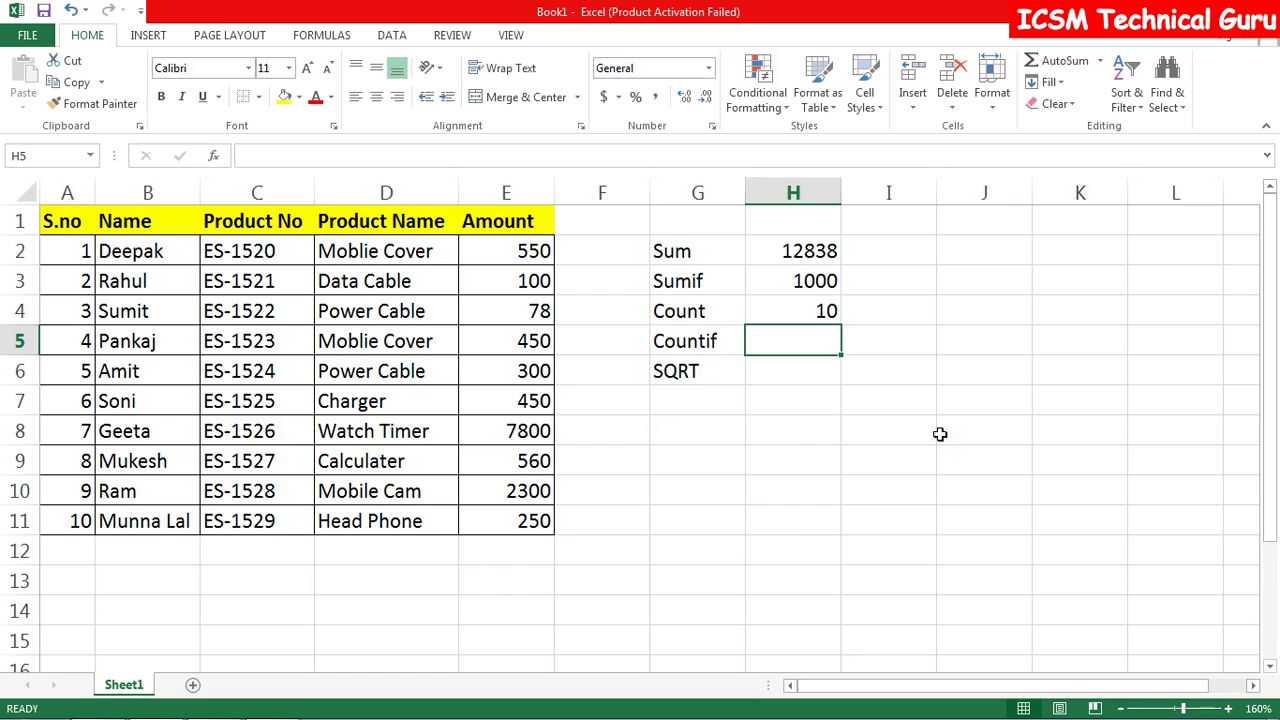
- Enter =COUNTIF(D2:D11,D2) in H5 to count Moblie Cover entries, giving 2
text(=)
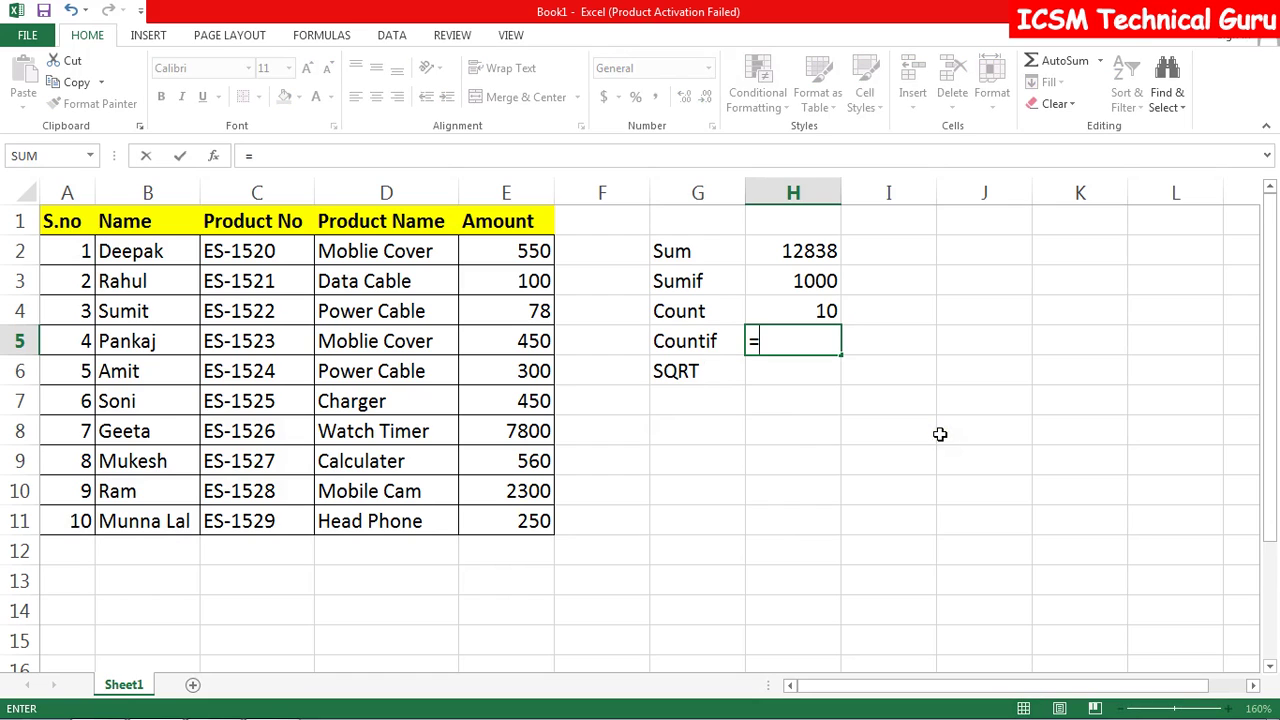
text(count)
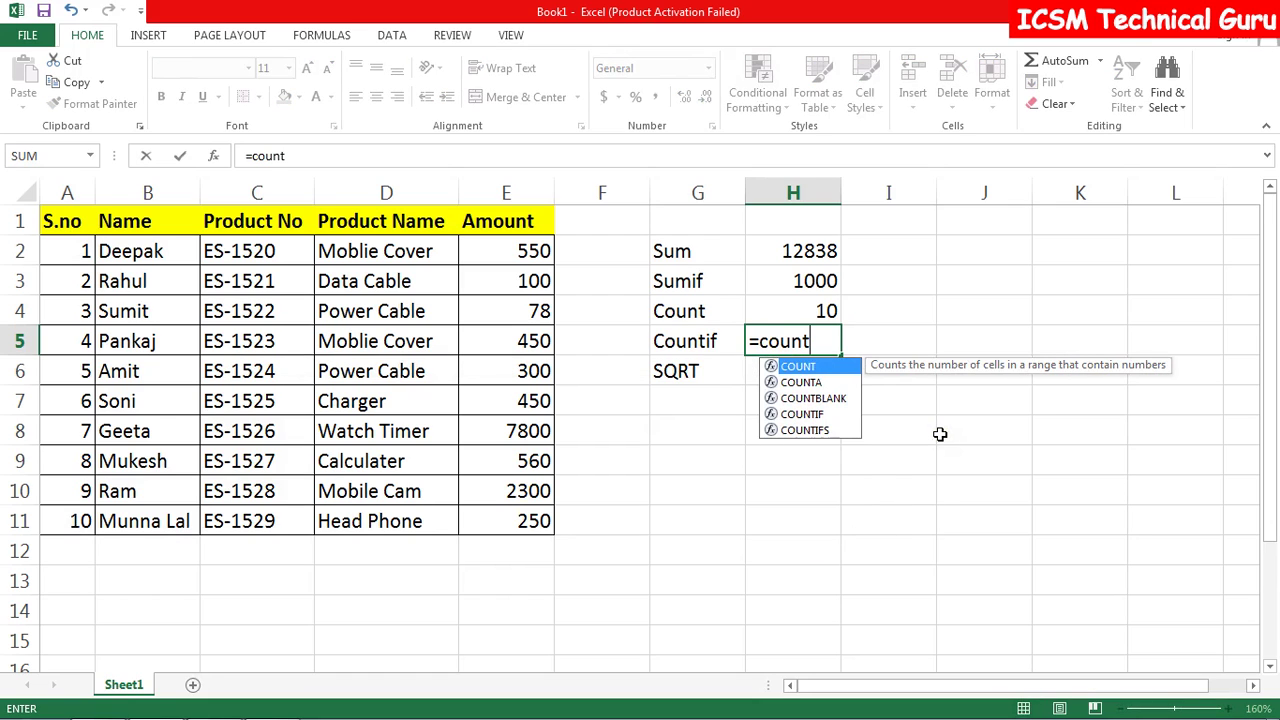
text(if)
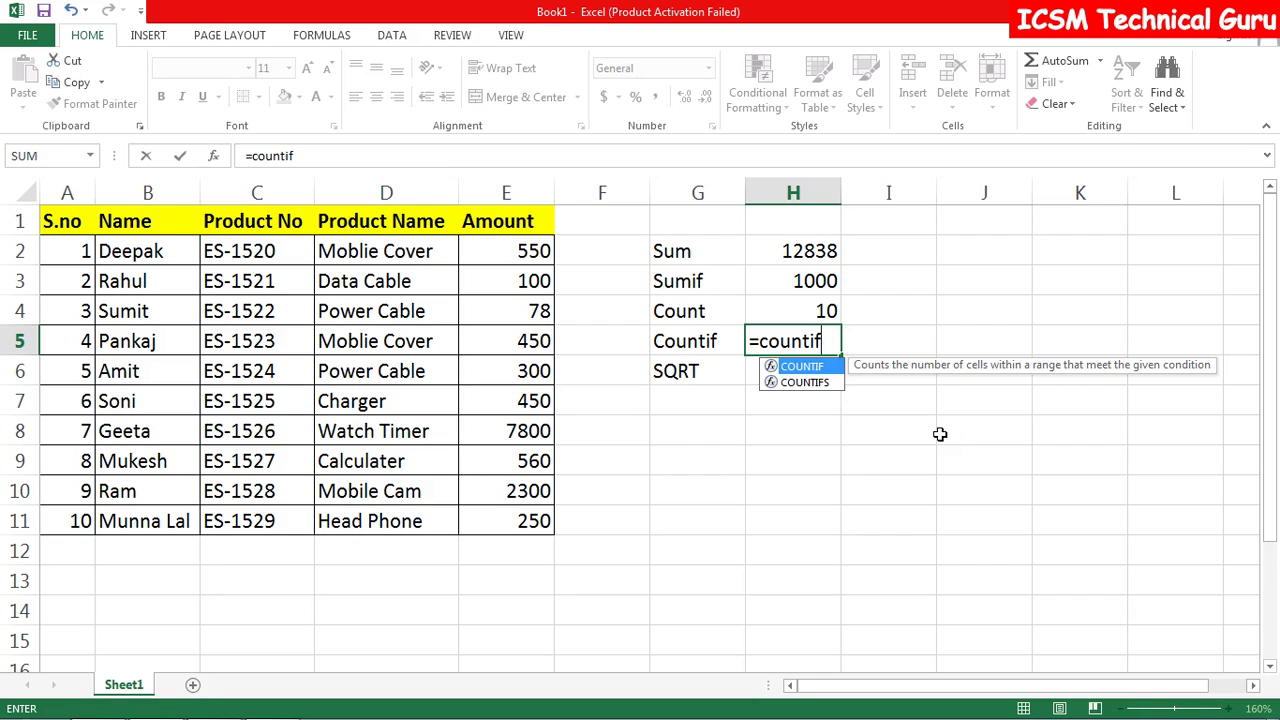
text(()
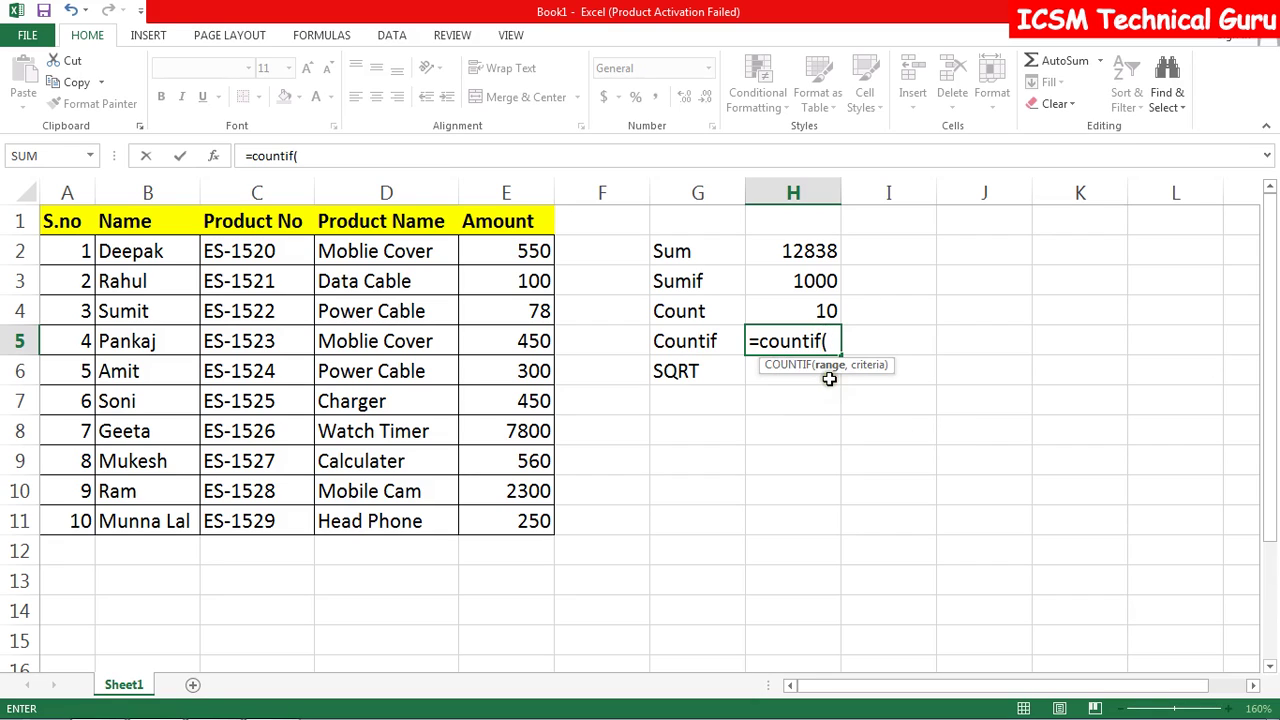
drag(345, 252, 355, 522)
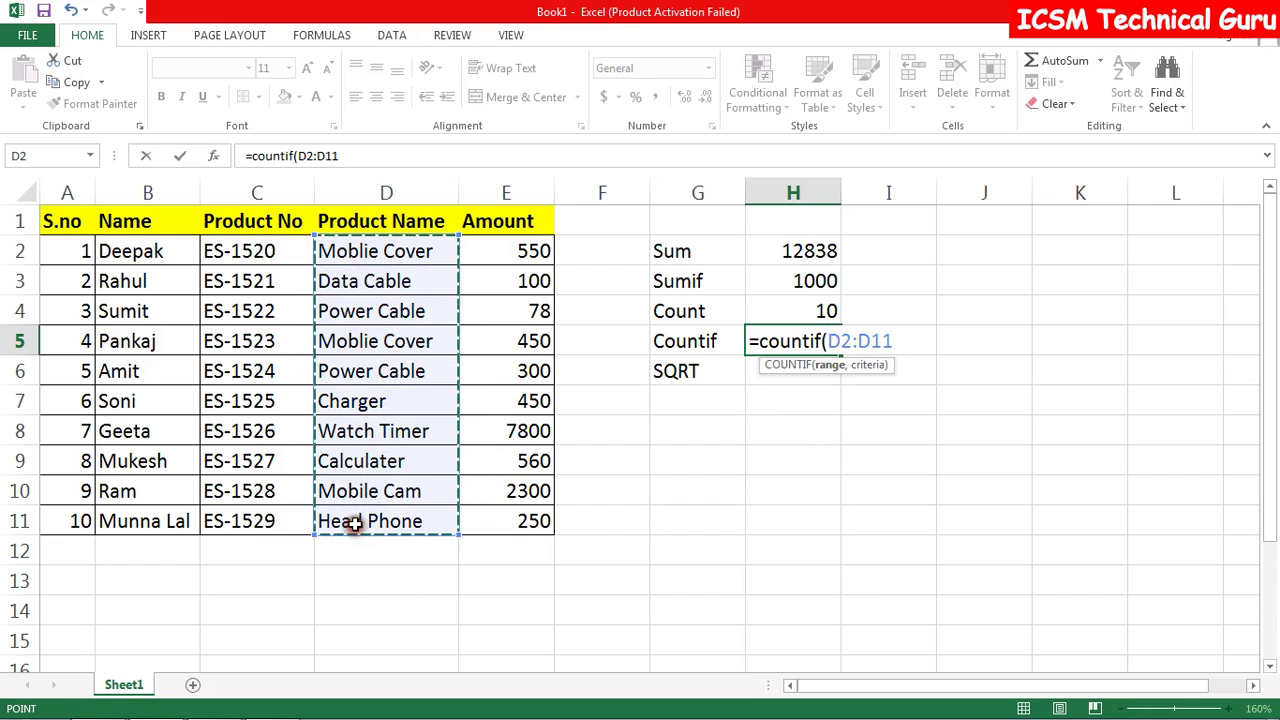
text(,)
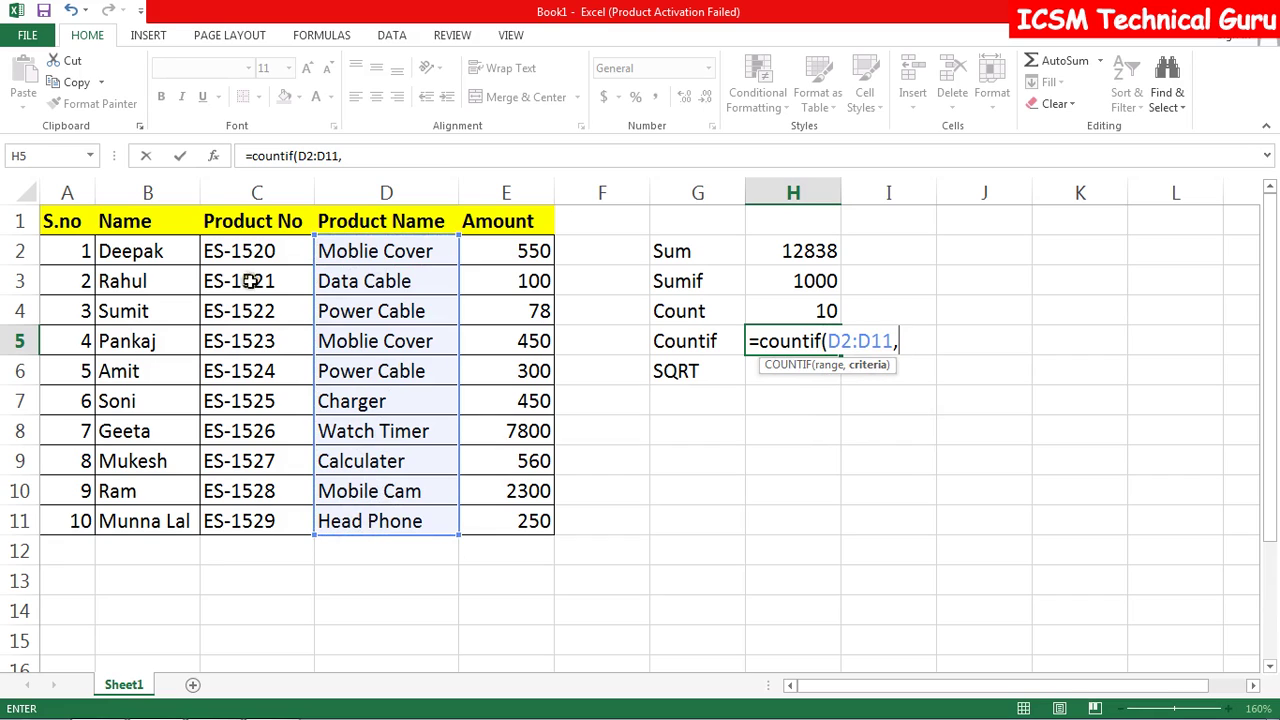
click(384, 250)
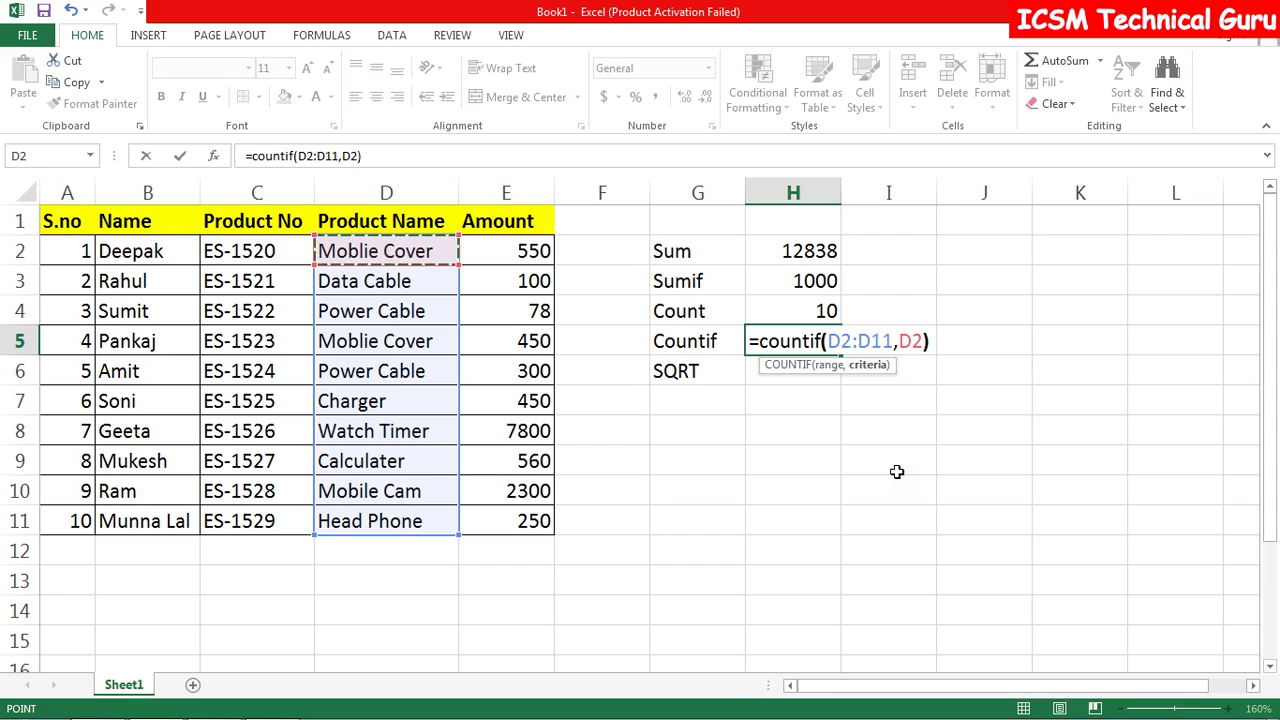
key(Return)
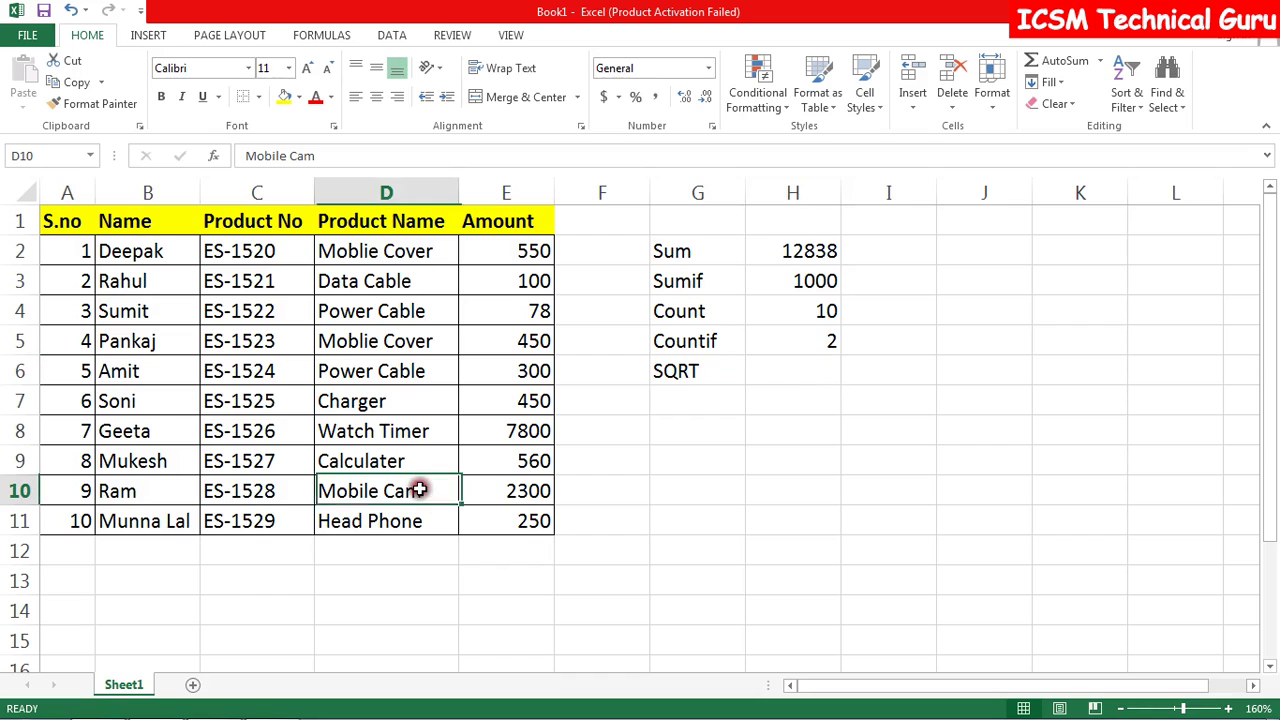
- Clear the existing product name out of cell D10
double_click(420, 490)
key(BackSpace)
key(BackSpace)
key(BackSpace)
key(BackSpace)
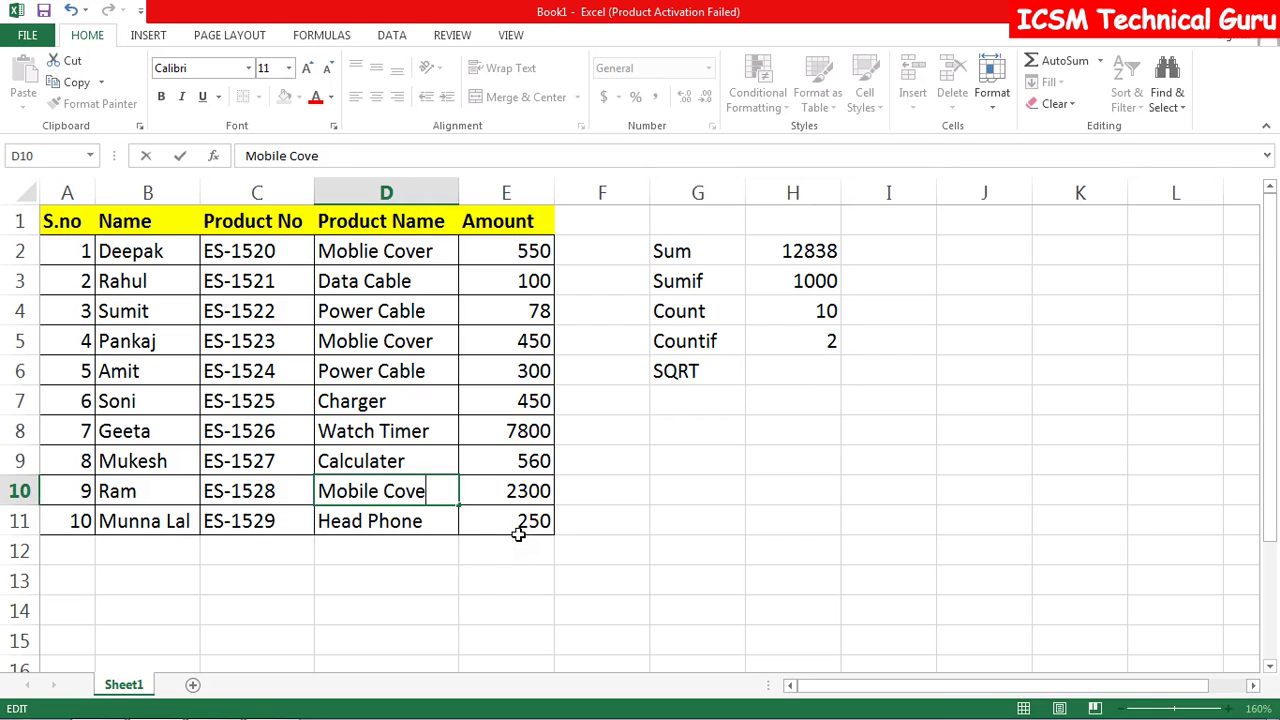
click(709, 484)
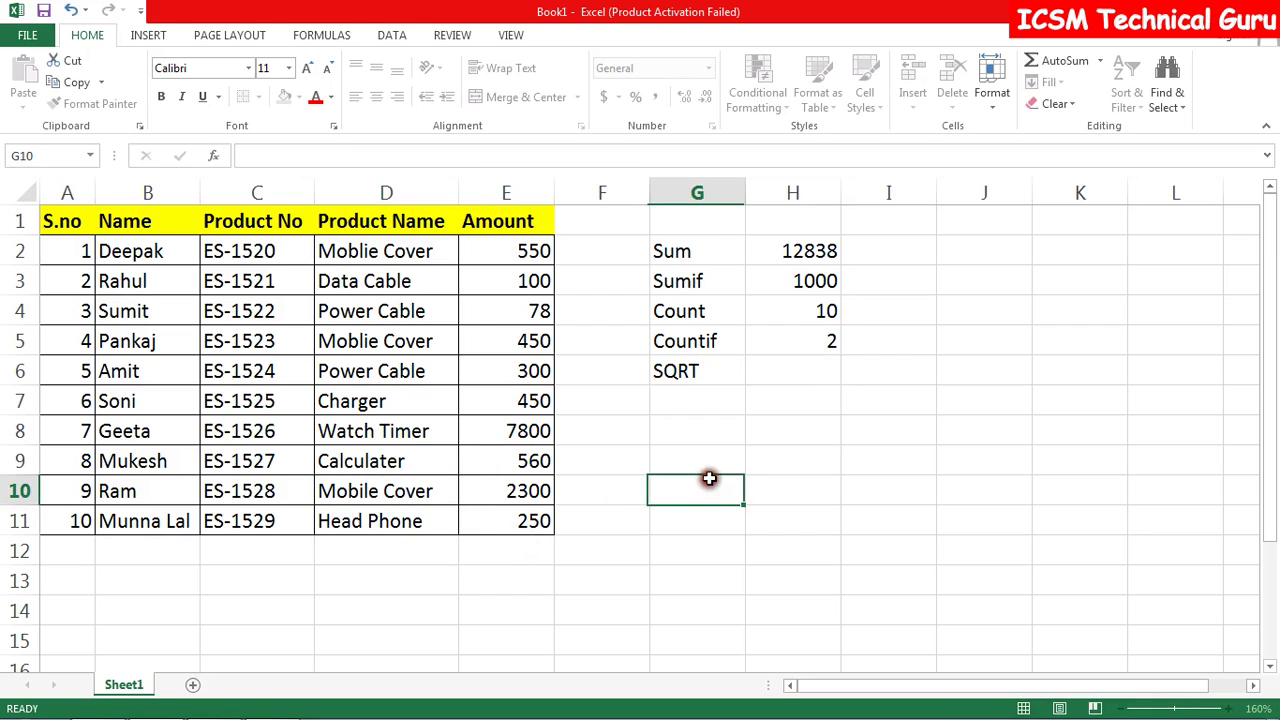
click(417, 491)
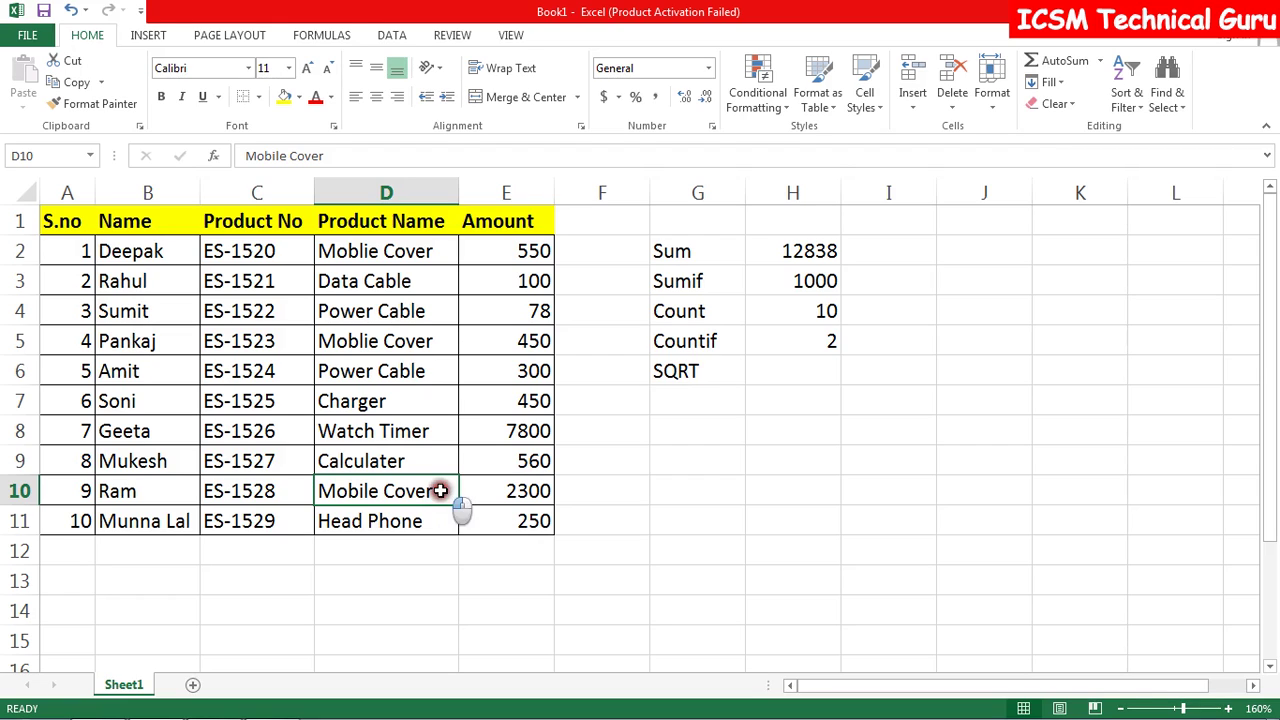
double_click(443, 490)
key(BackSpace)
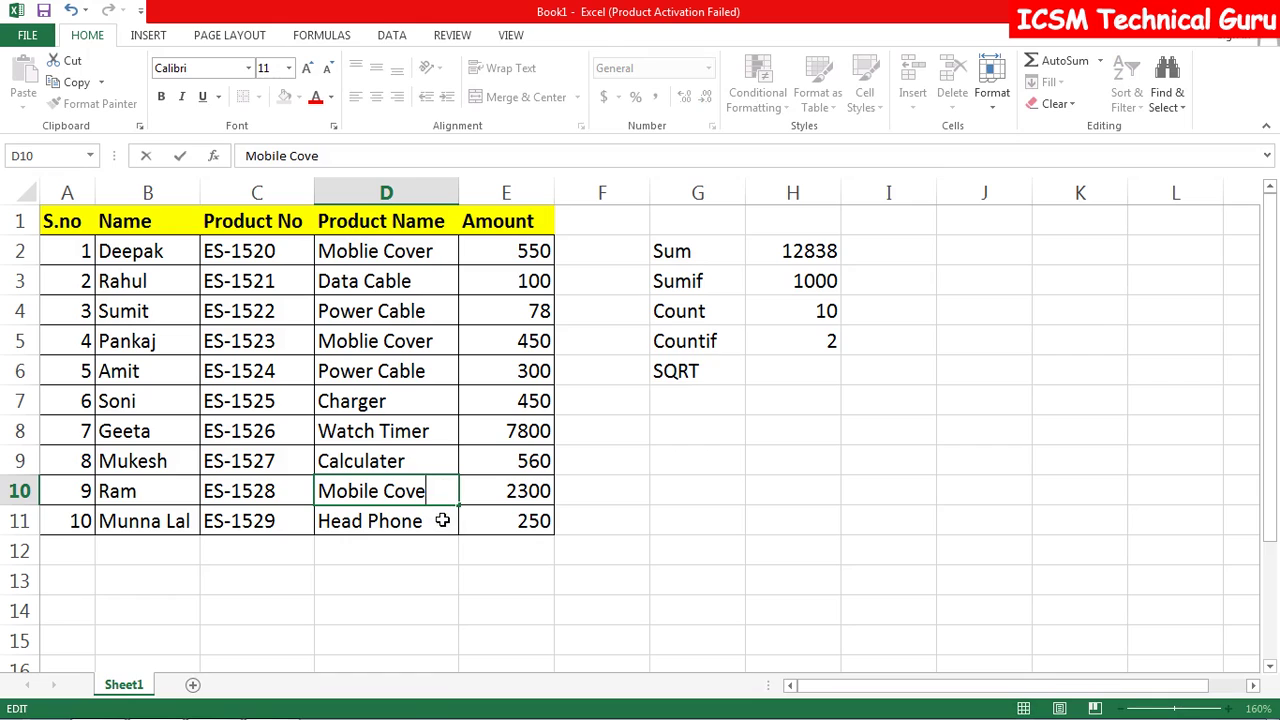
key(BackSpace)
key(BackSpace)
key(BackSpace)
key(BackSpace)
key(BackSpace)
key(BackSpace)
click(472, 568)
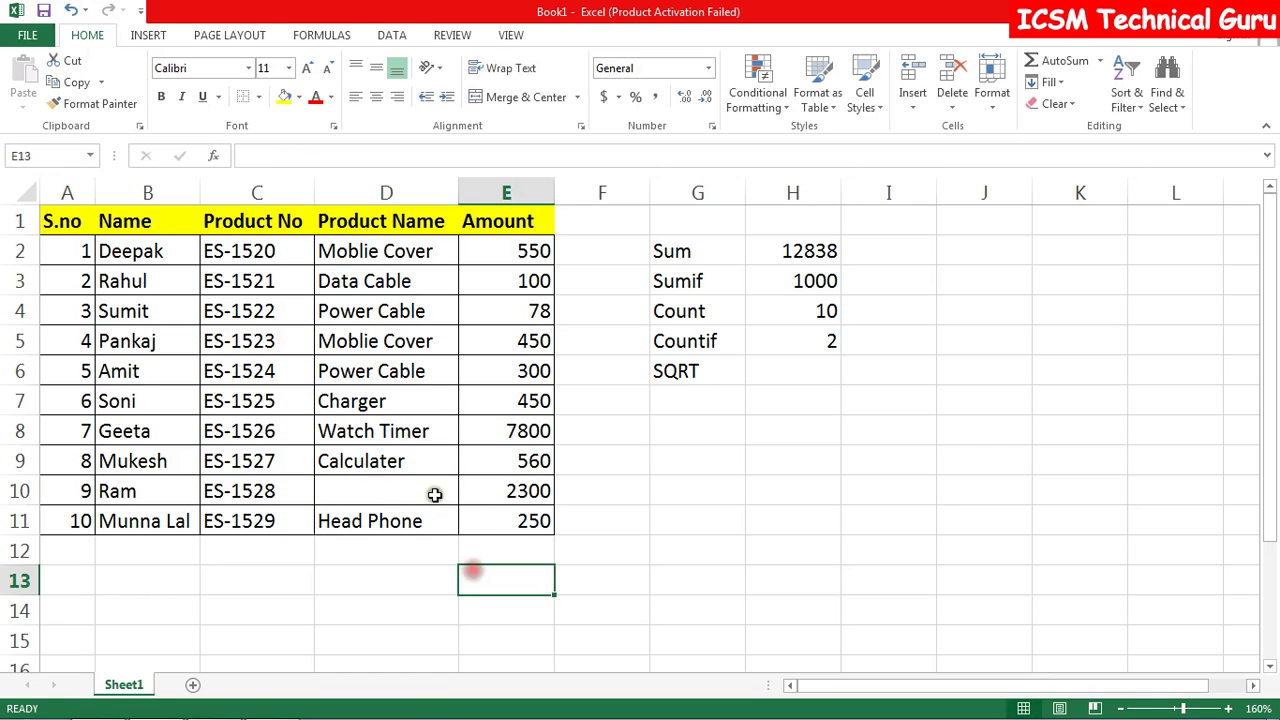
click(434, 491)
- Copy Moblie Cover from D2 into D10, updating Sumif to 3300 and Countif to 3
click(385, 253)
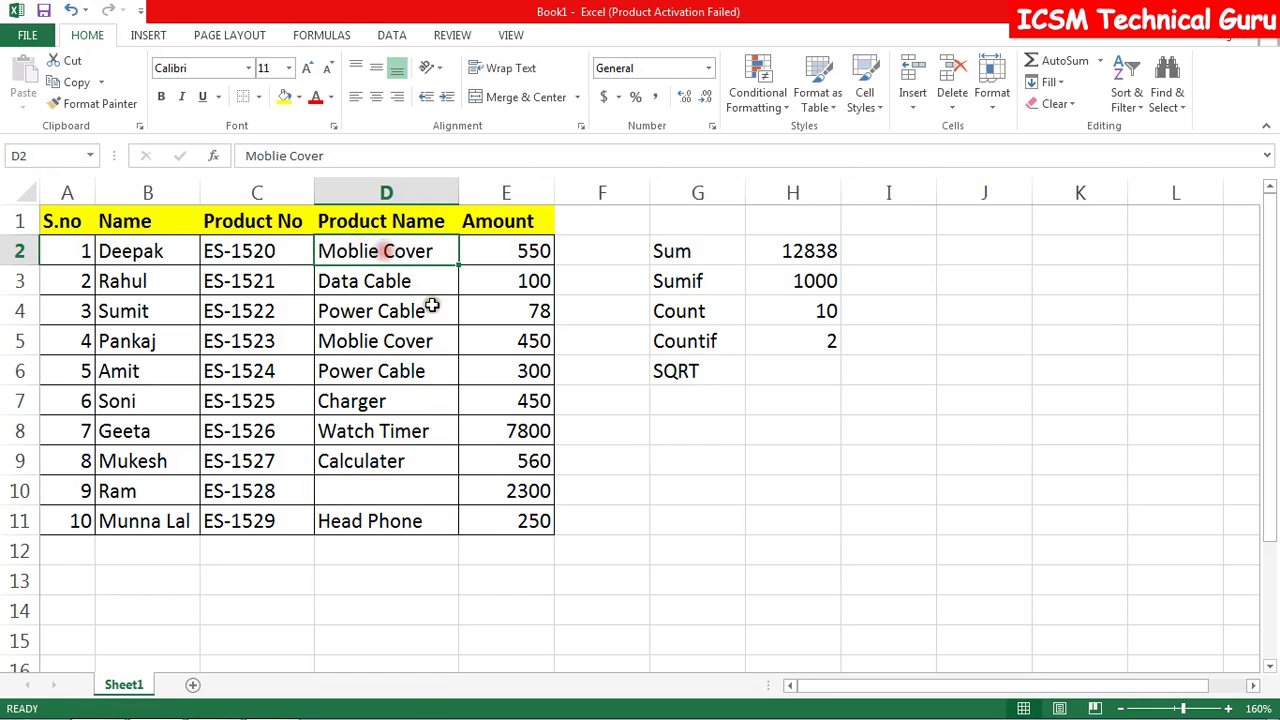
key(ctrl+c)
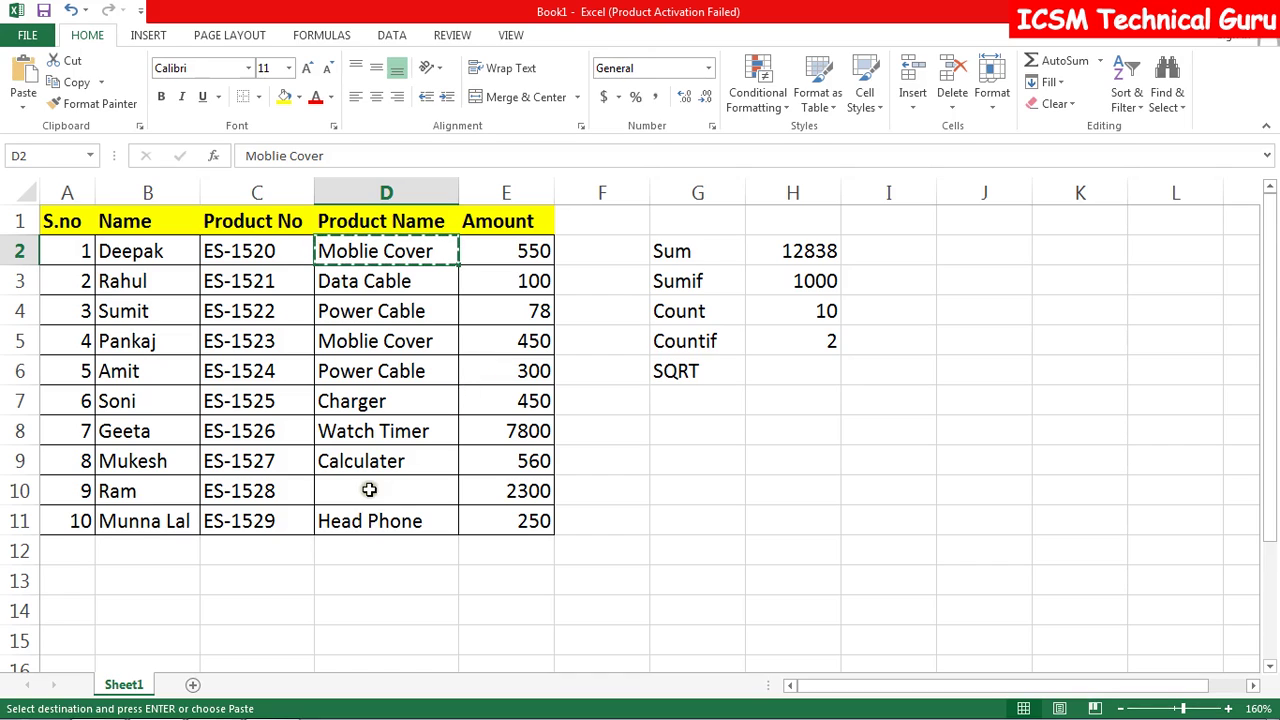
click(369, 489)
key(ctrl+v)
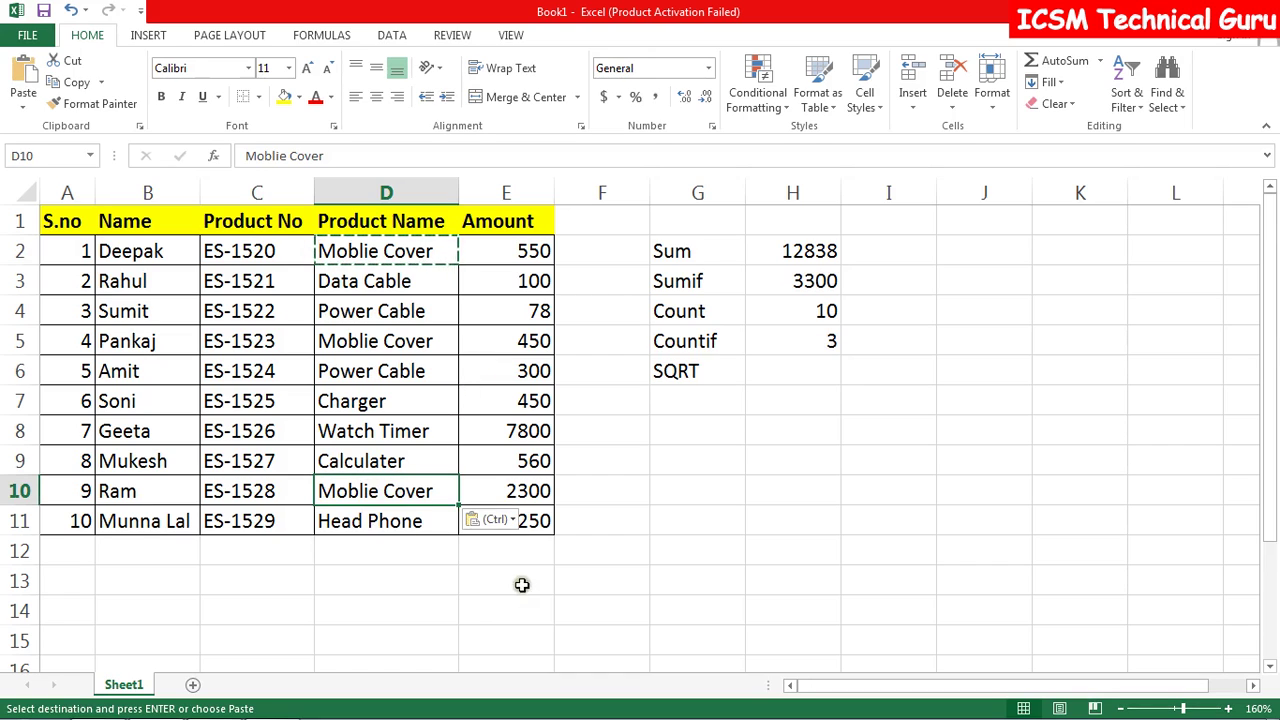
click(661, 550)
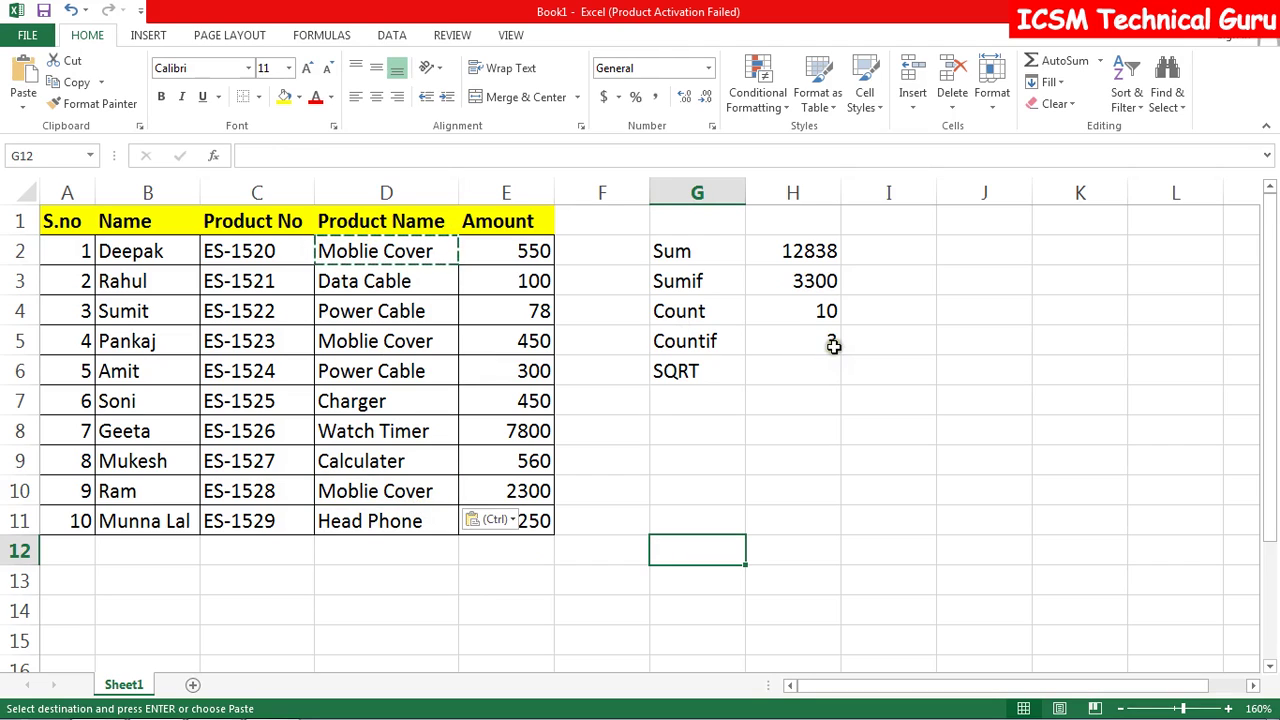
click(883, 441)
key(Escape)
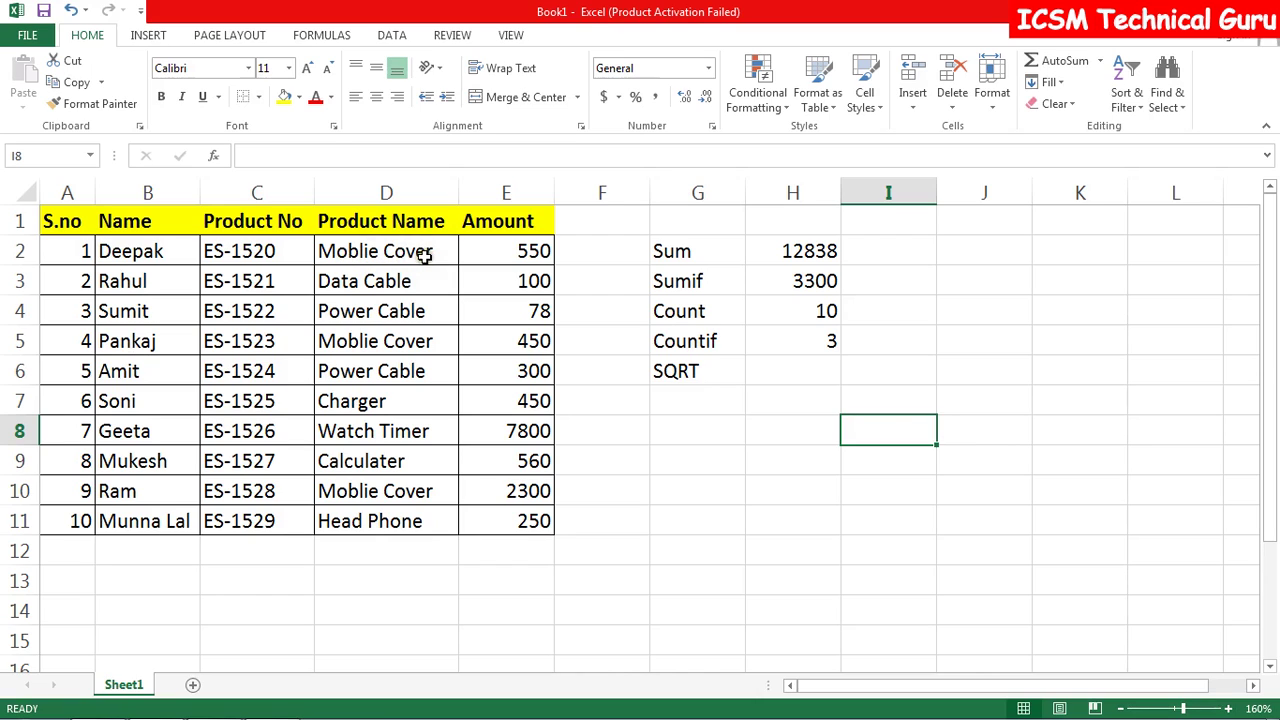
click(784, 370)
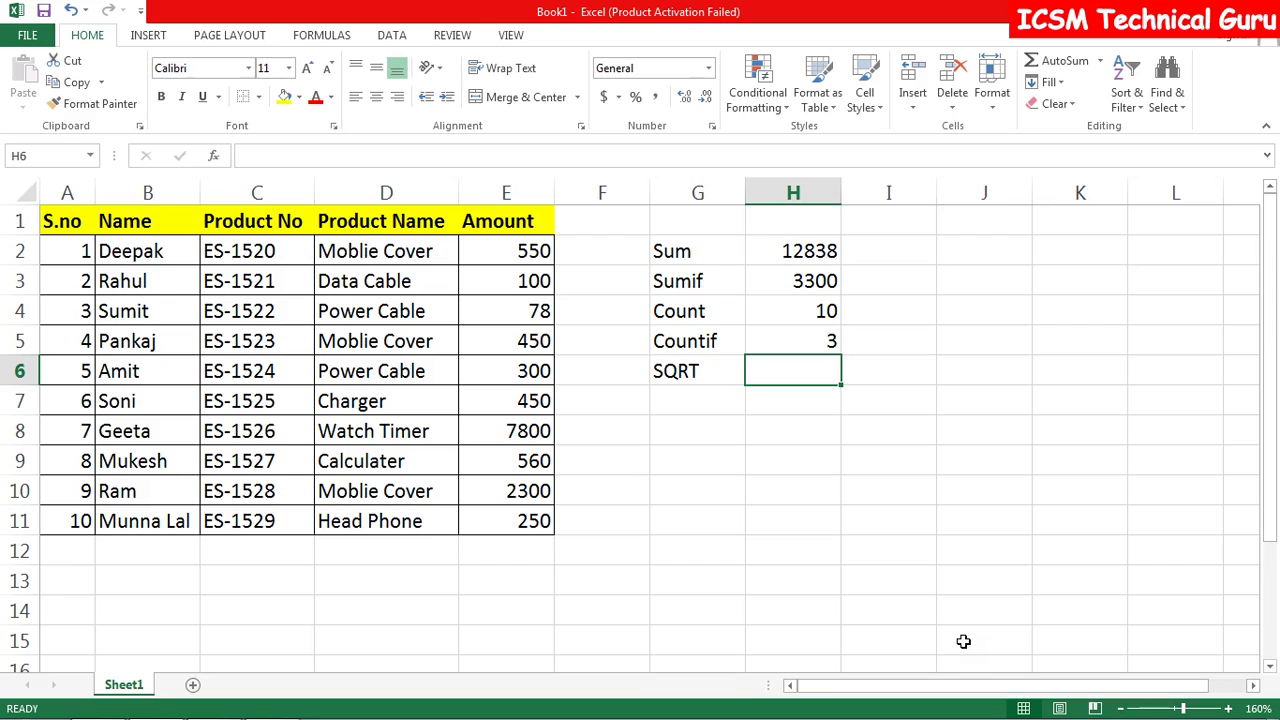
- Enter the sample number 81 in cell J3
click(988, 266)
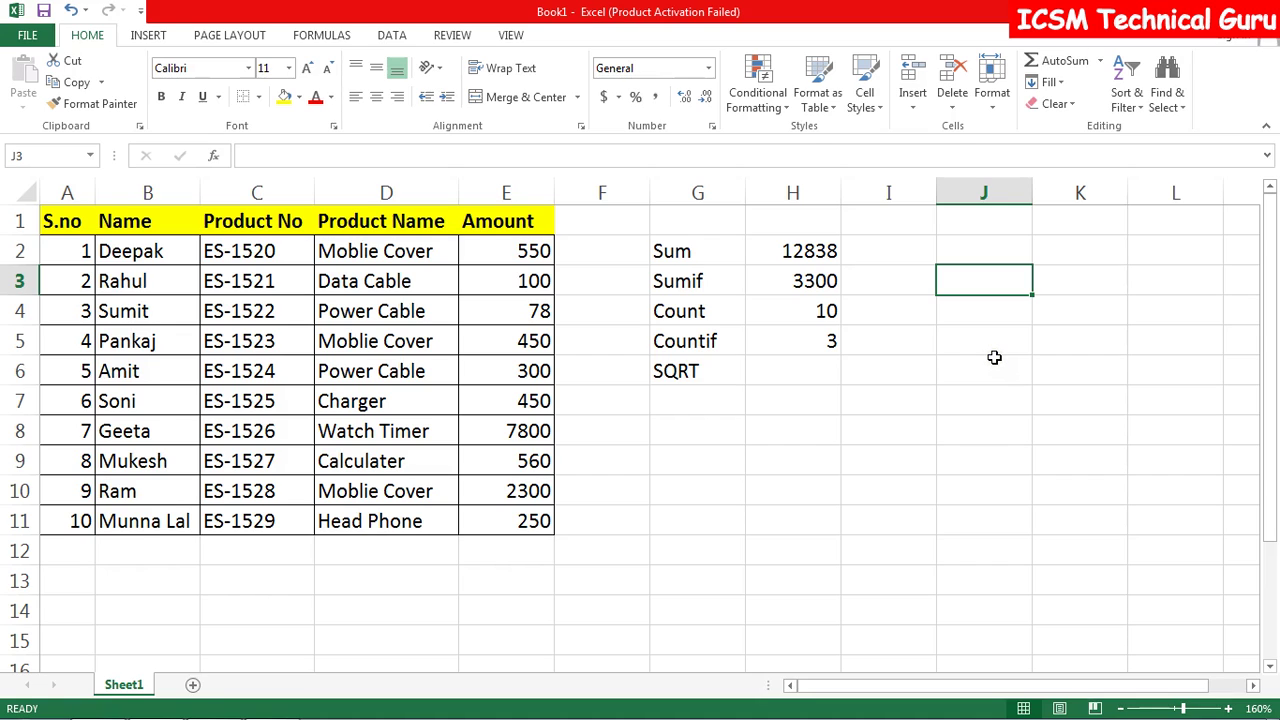
text(81)
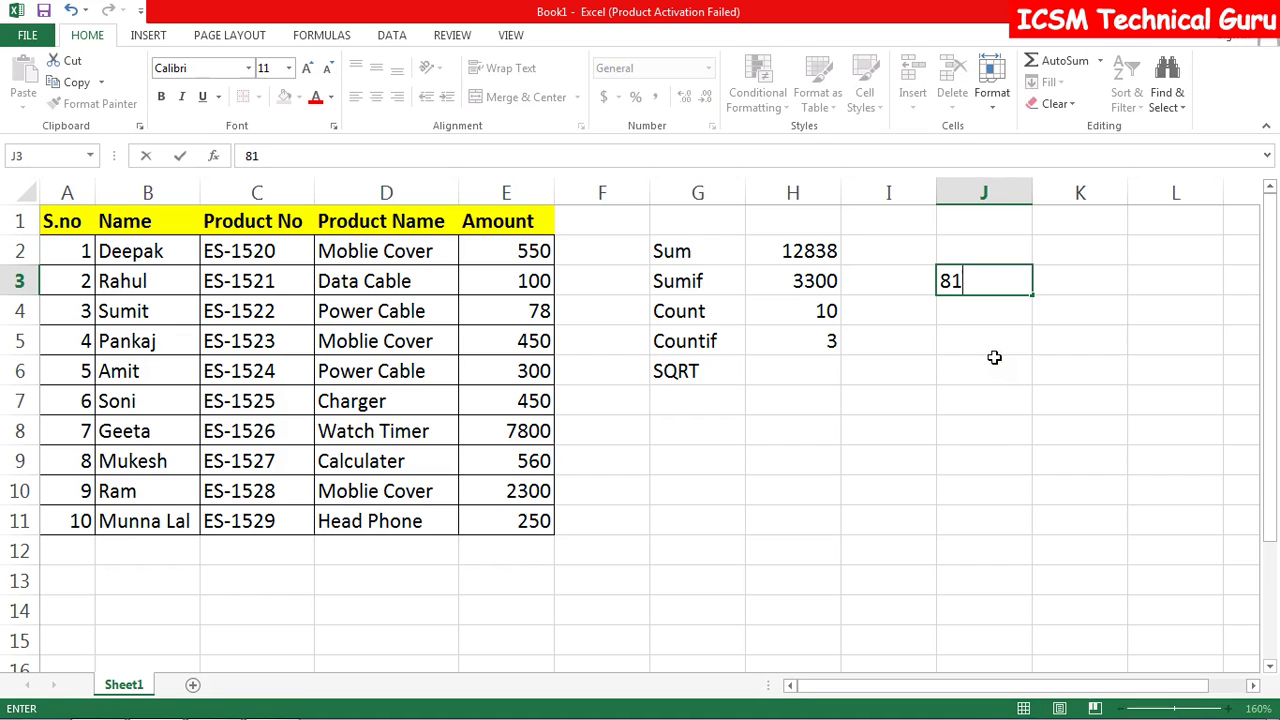
click(994, 360)
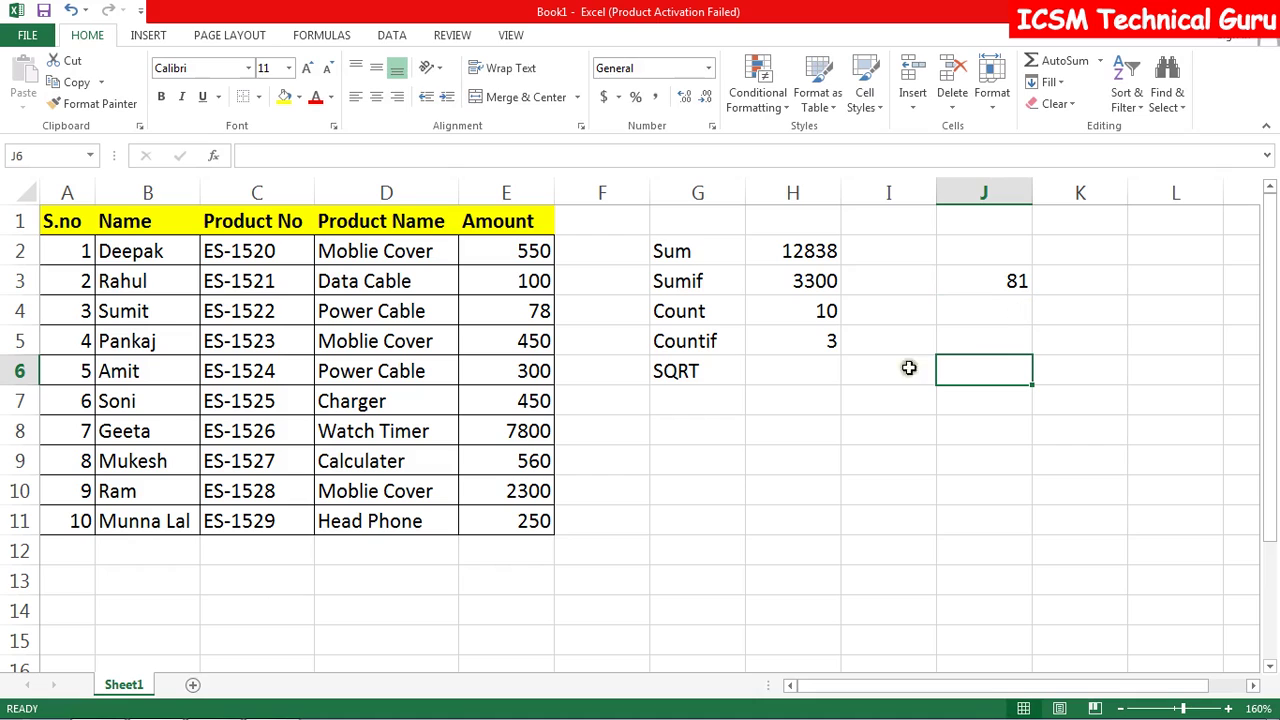
click(805, 378)
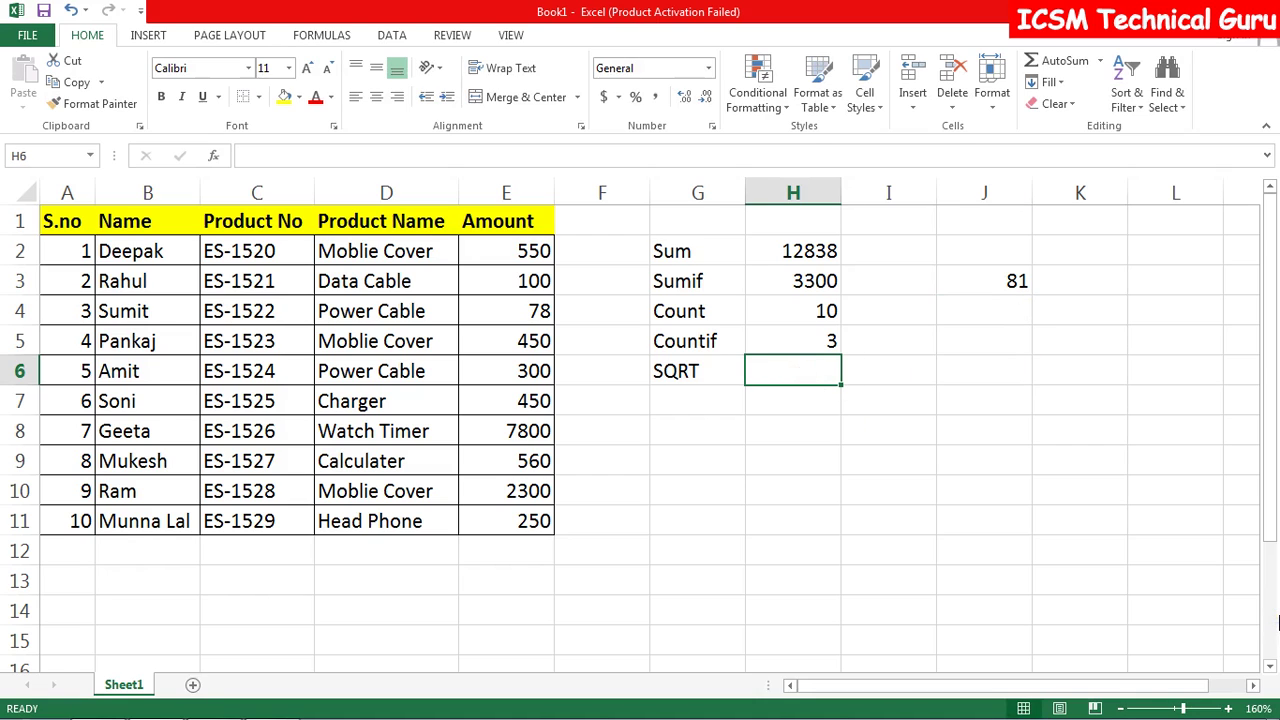
- Enter =SQRT(J3) in H6, returning 9 as the square root of 81
text(=)
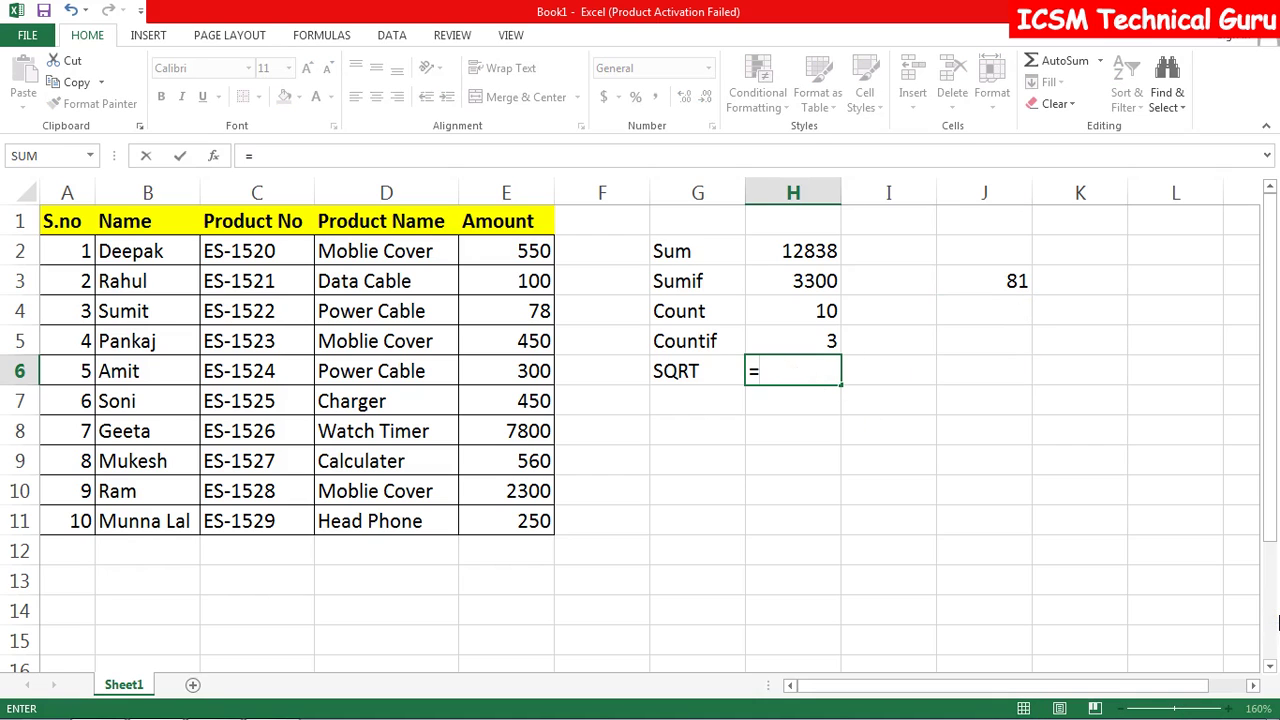
text(sqrt)
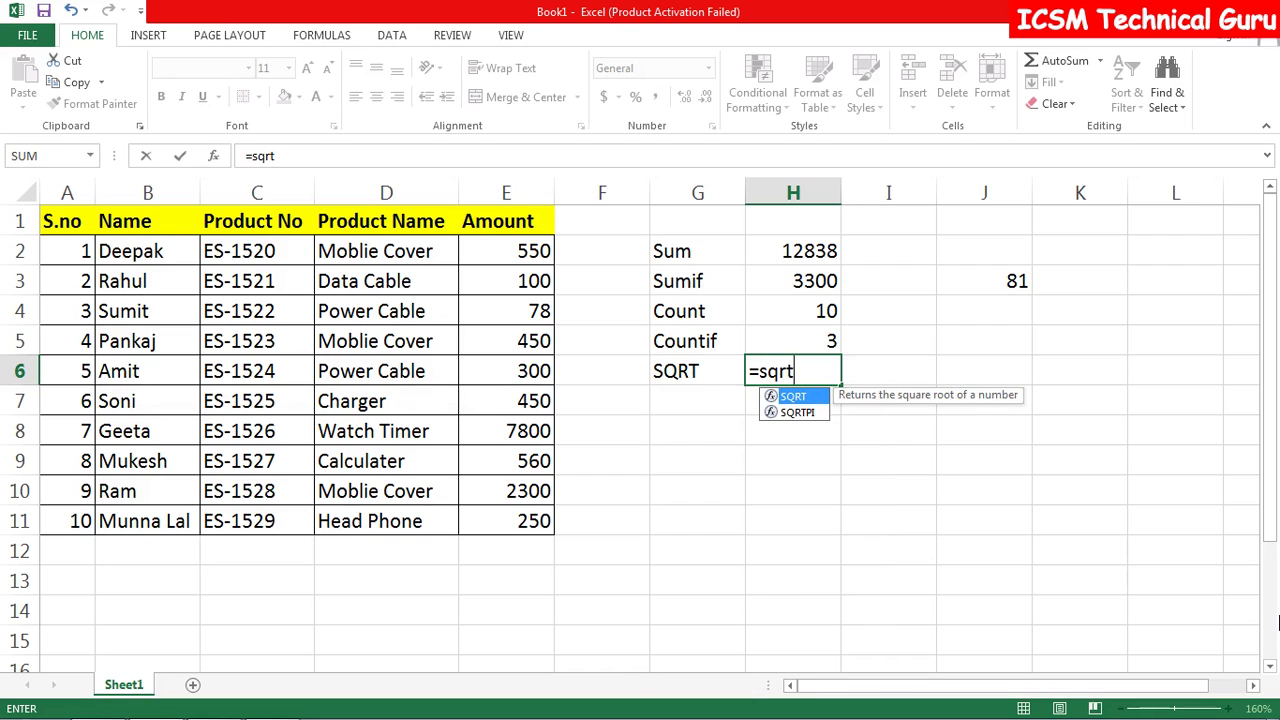
text(()
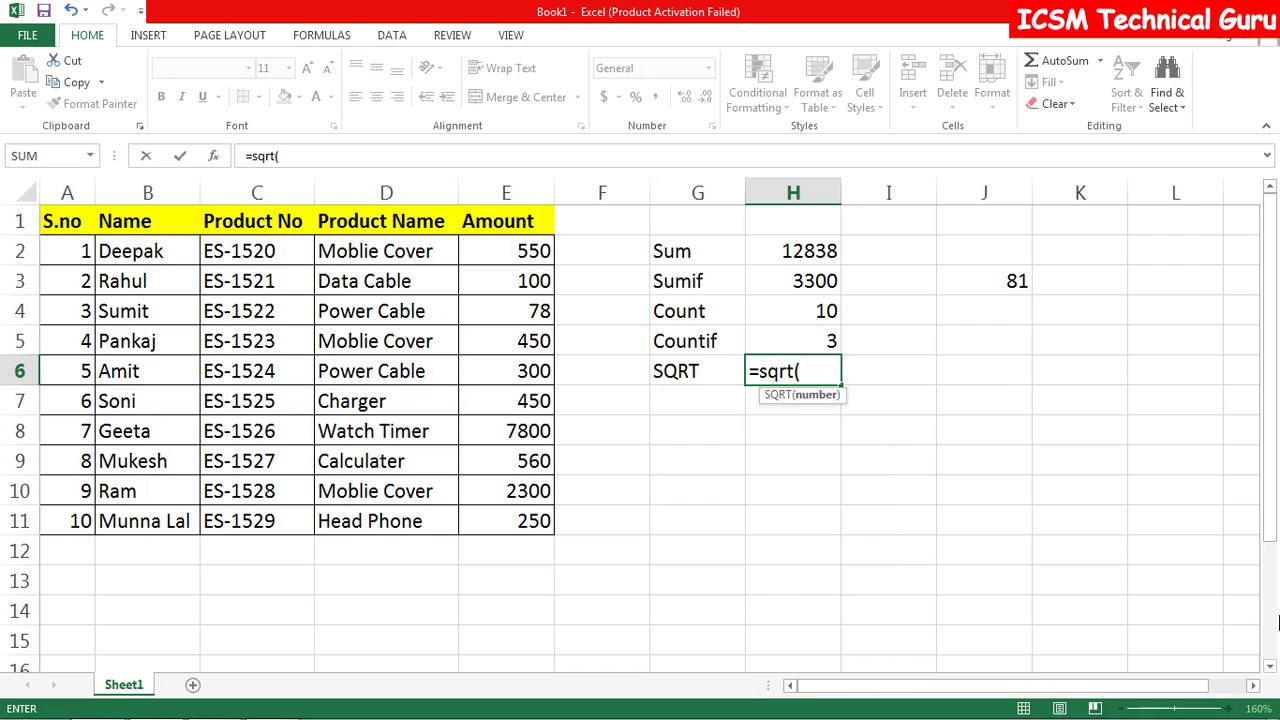
click(993, 280)
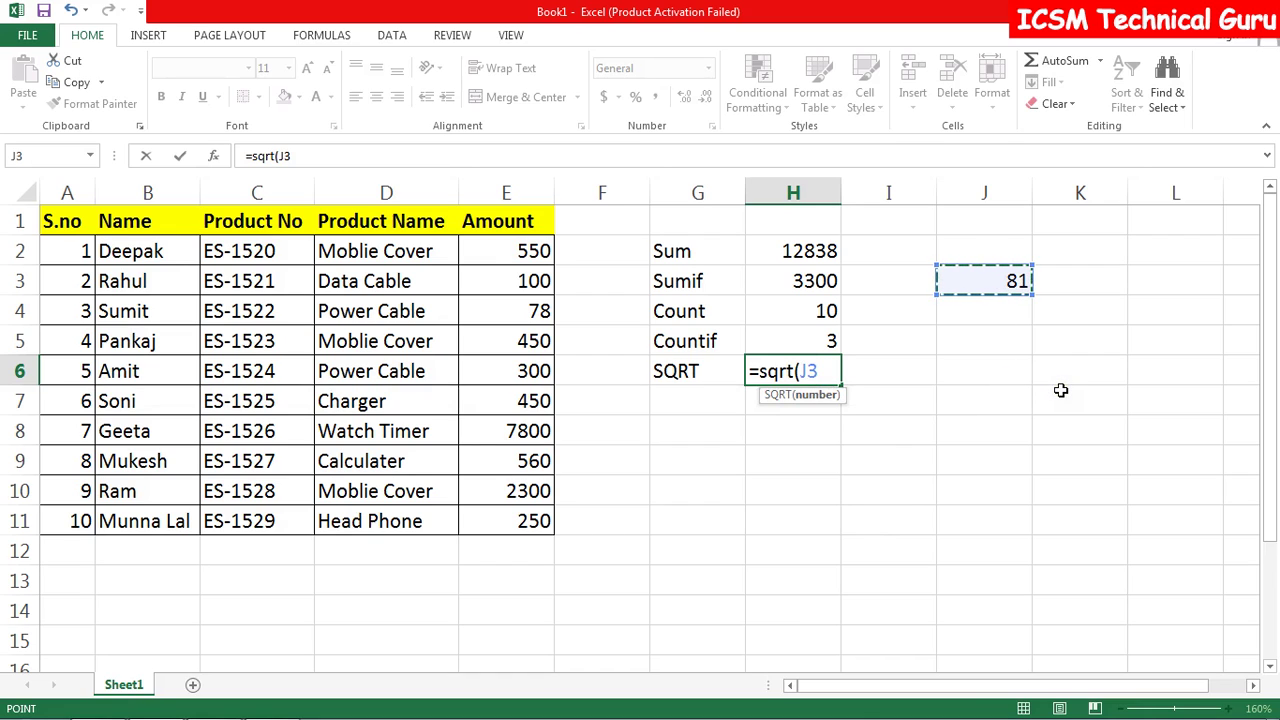
text())
key(Return)
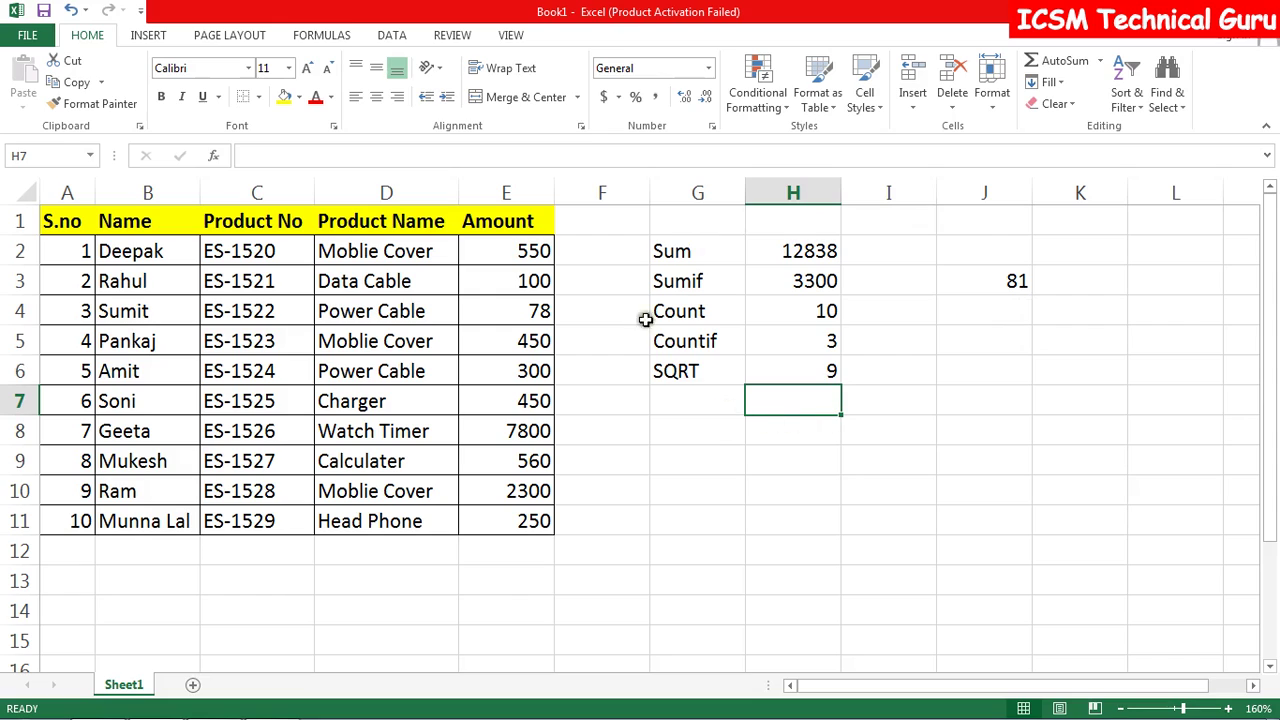
click(701, 395)
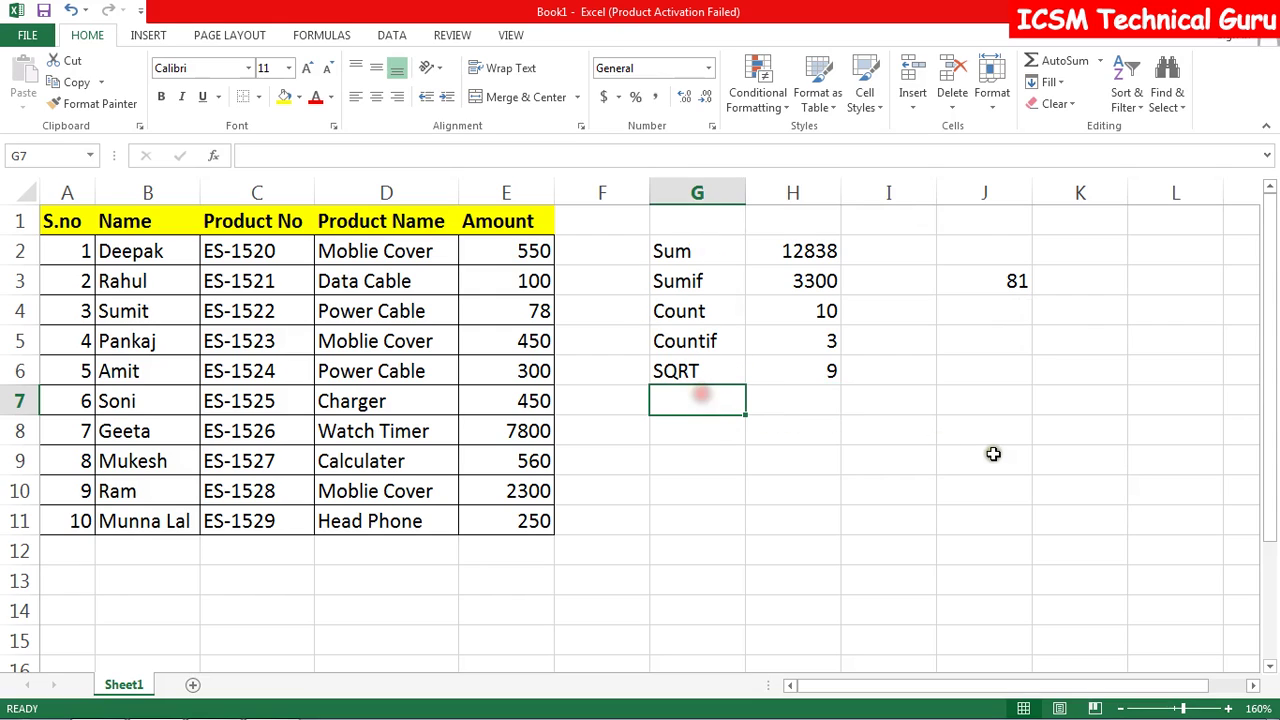